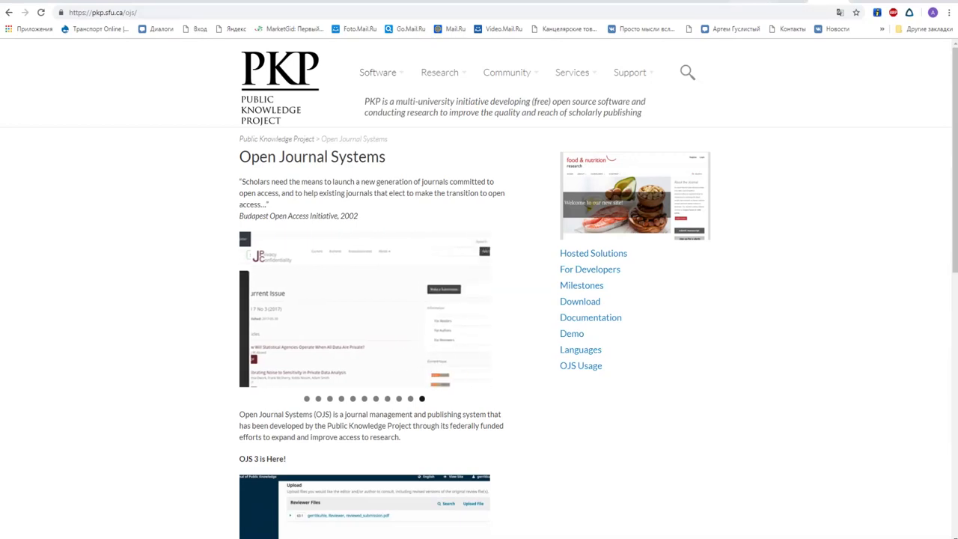
# - Examine the data type selection and journal information fields of the Crossref web deposit form
pyautogui.click(789, 4)
pyautogui.scroll(1, 663, 181)
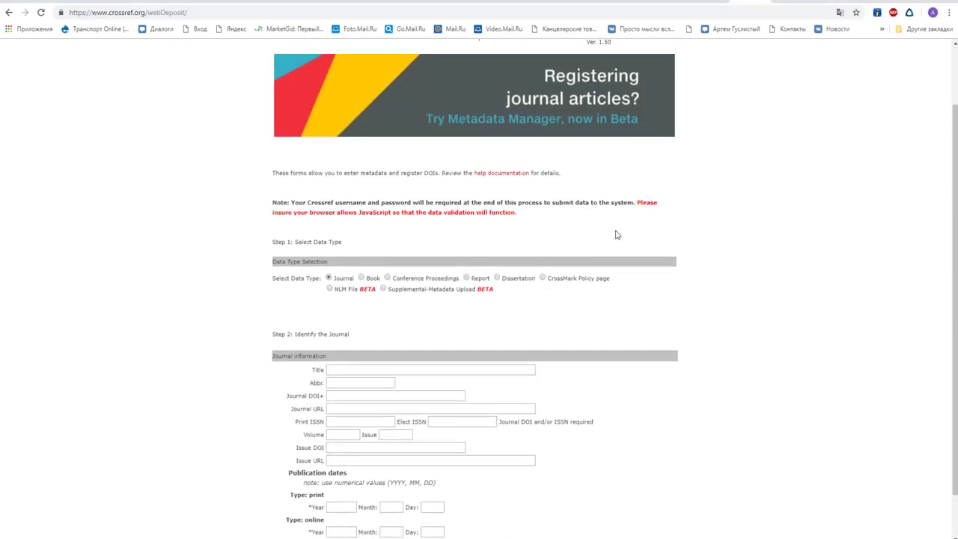
pyautogui.scroll(-1, 607, 253)
pyautogui.scroll(-1, 606, 254)
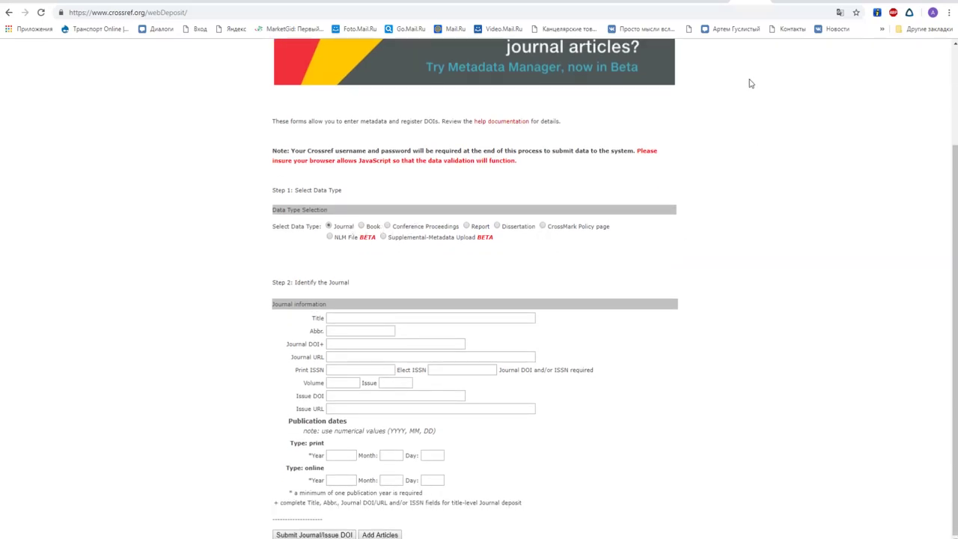
# - Switch to Crossref Metadata Manager and log in with the prefilled account credentials
pyautogui.click(787, 2)
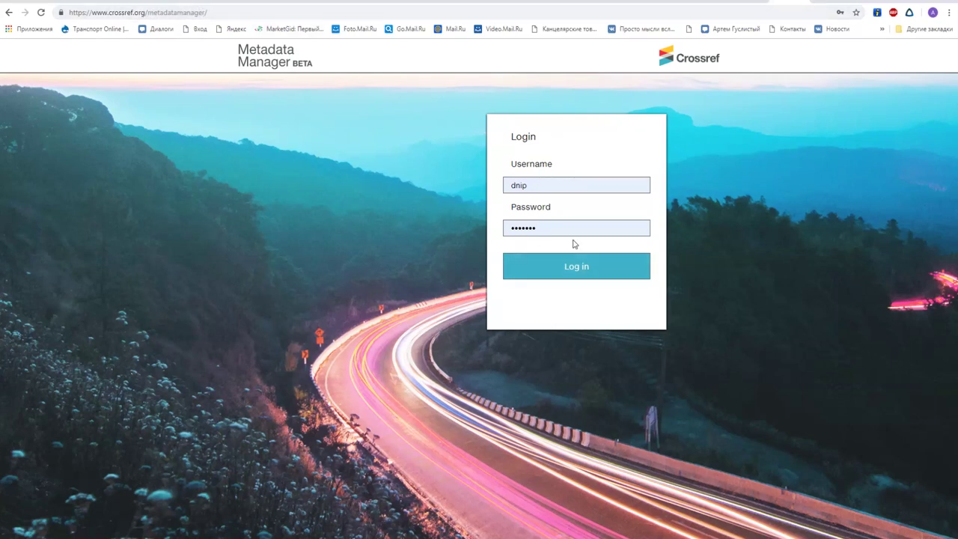
pyautogui.click(599, 270)
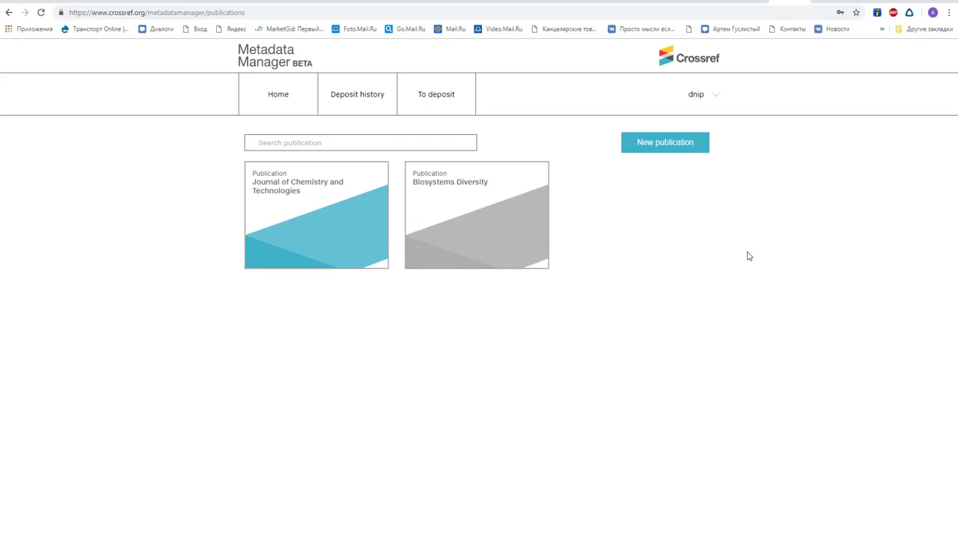
# - View the blank form for creating a new publication's journal record and close it without saving
pyautogui.moveTo(461, 215)
pyautogui.moveTo(449, 271)
pyautogui.click(671, 152)
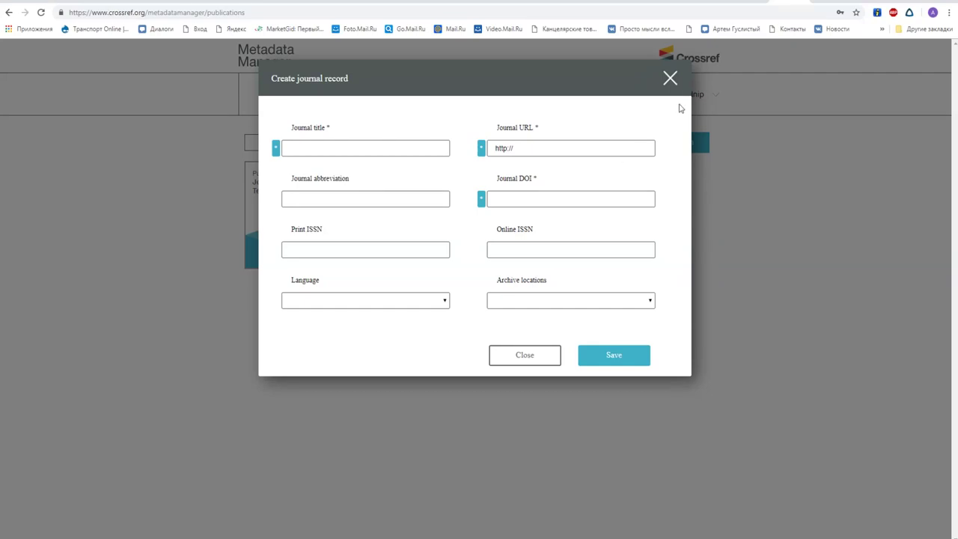
pyautogui.click(669, 79)
# - View the editable journal record of the Journal of Chemistry and Technologies and close it without changes
pyautogui.moveTo(332, 214)
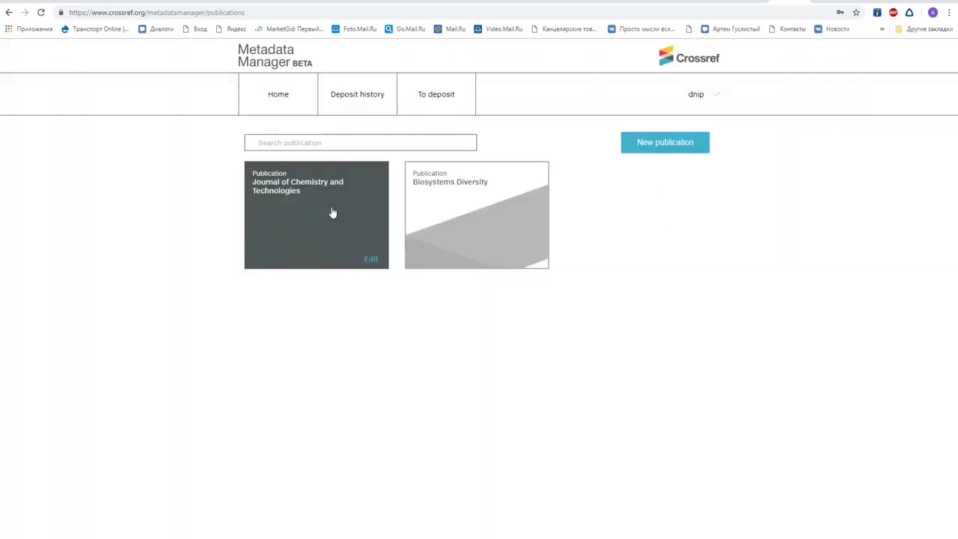
pyautogui.click(370, 259)
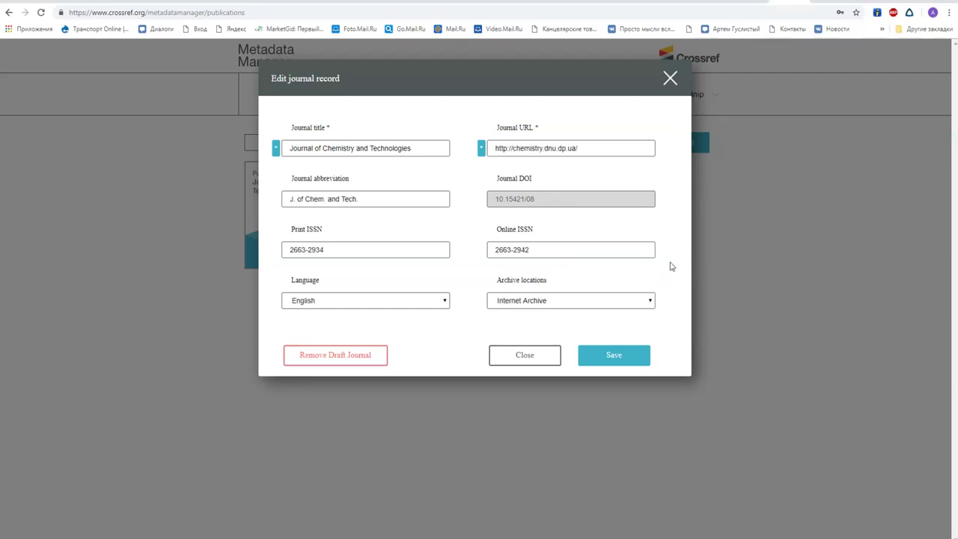
pyautogui.click(670, 79)
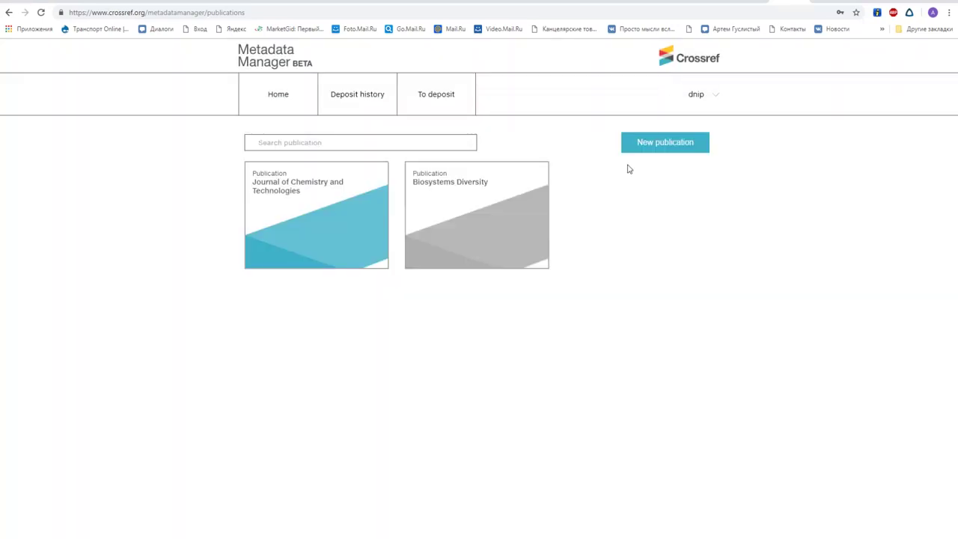
# - Open the publication page of the Journal of Chemistry and Technologies
pyautogui.moveTo(327, 219)
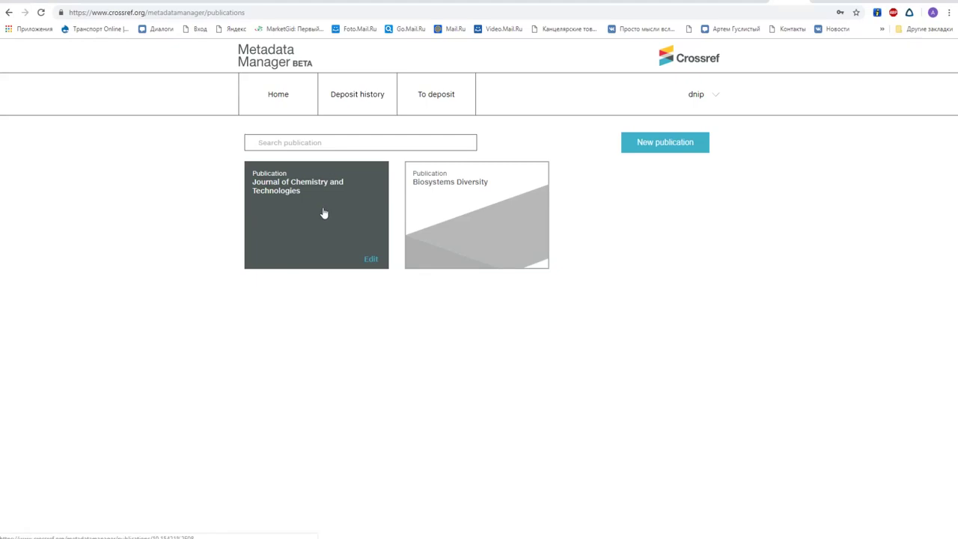
pyautogui.click(323, 214)
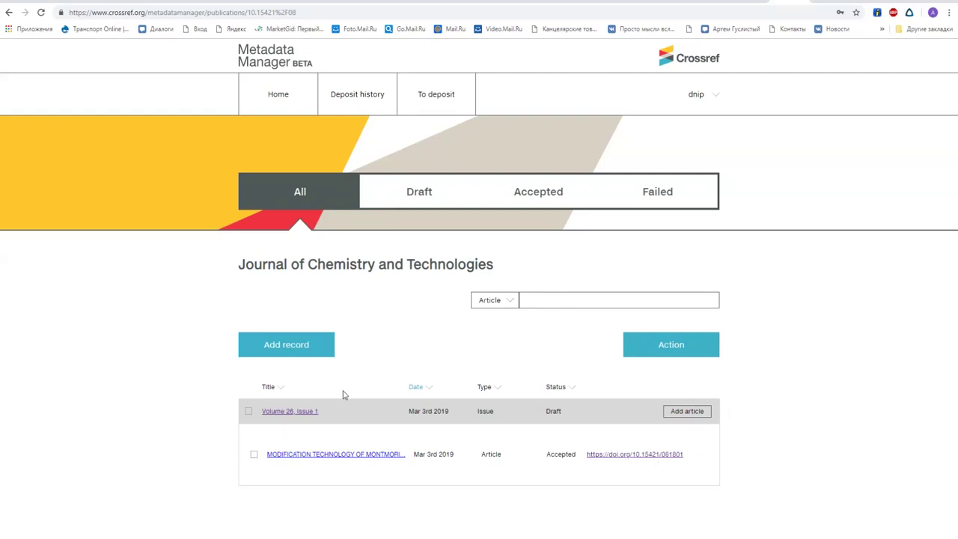
# - View the blank form for a new volume/issue, including the issue number help, and close it without saving
pyautogui.click(283, 349)
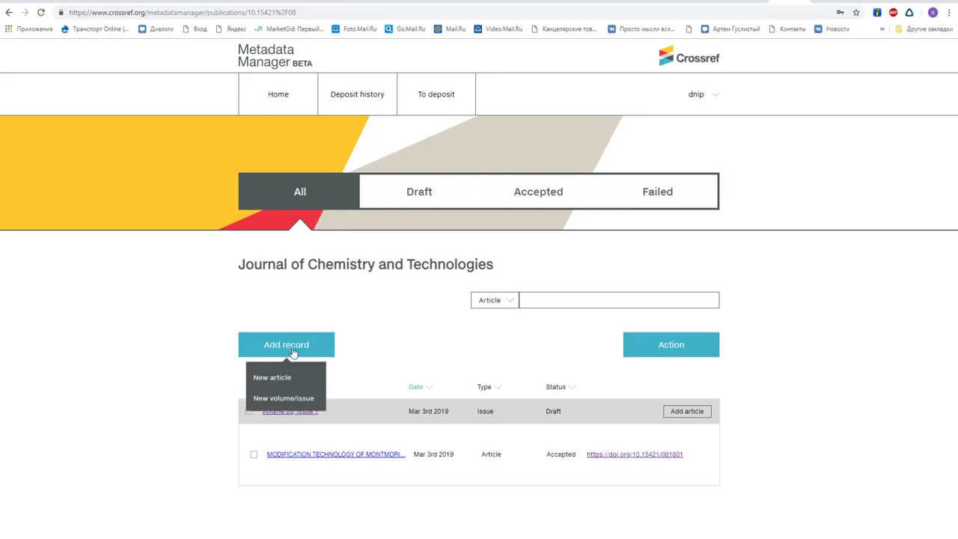
pyautogui.click(289, 405)
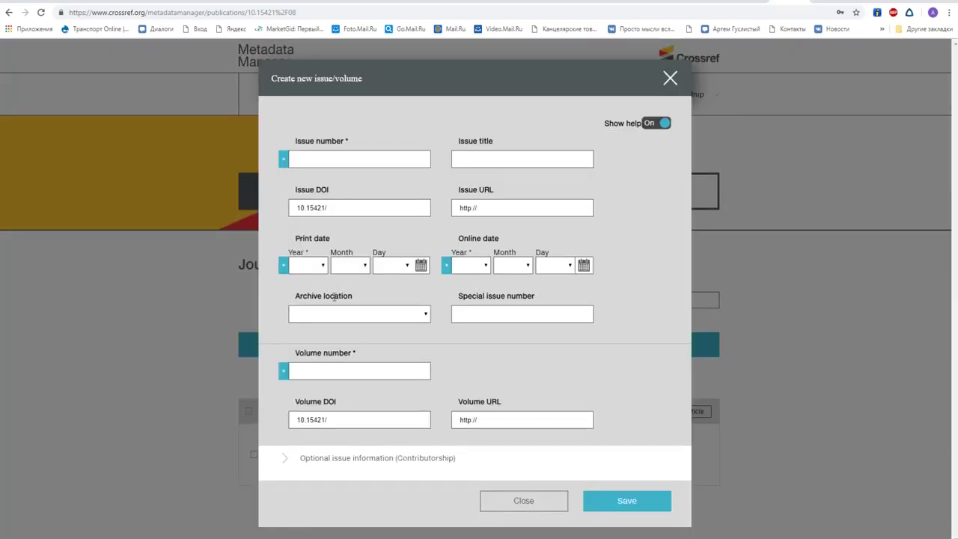
pyautogui.click(351, 159)
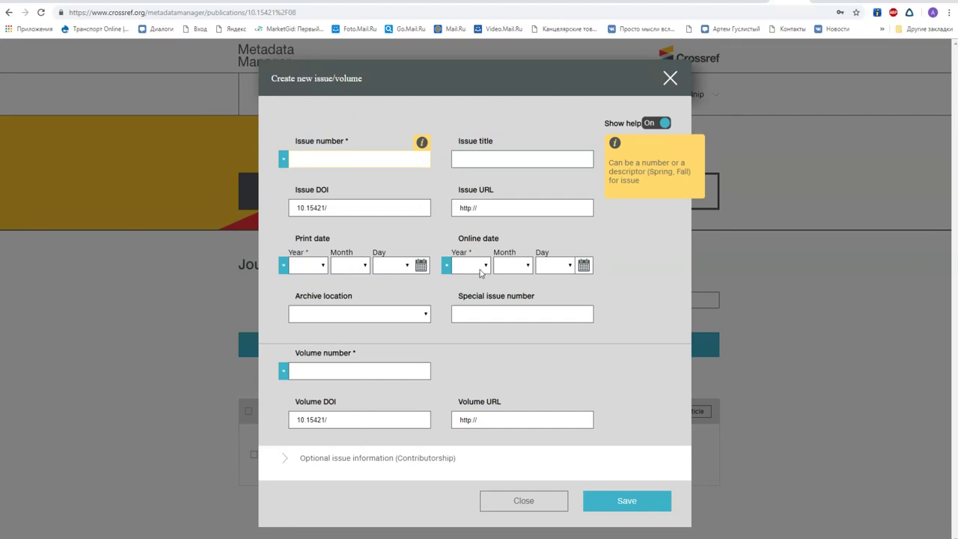
pyautogui.click(670, 80)
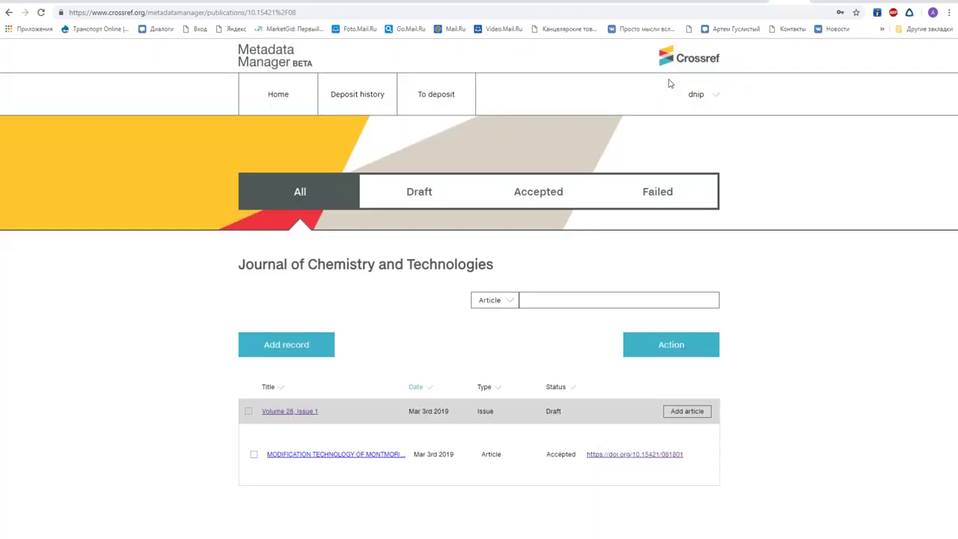
# - Open the Volume 26, Issue 1 record, look over its DOI and URL fields, turn off the help and save it
pyautogui.click(288, 412)
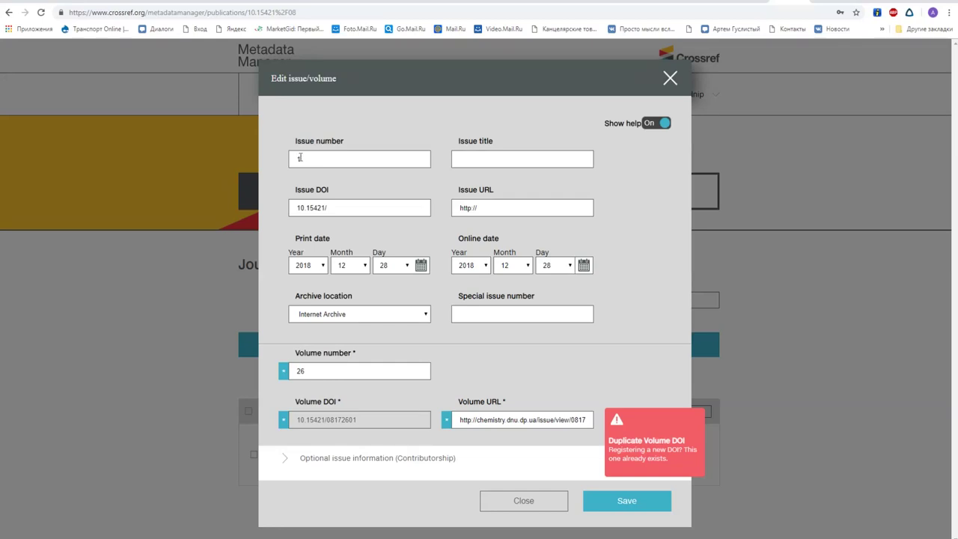
pyautogui.click(339, 208)
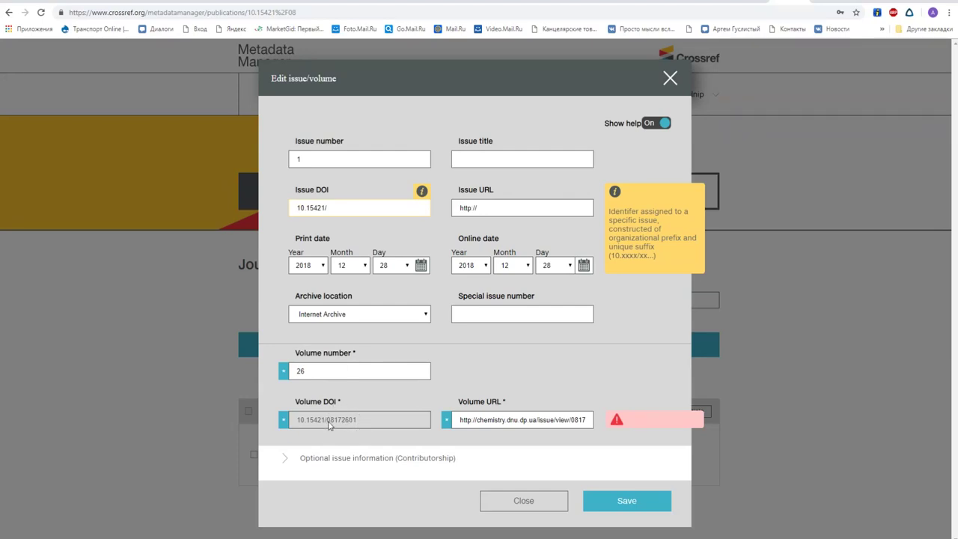
pyautogui.moveTo(329, 420); pyautogui.dragTo(359, 420)
pyautogui.click(513, 422)
pyautogui.click(662, 121)
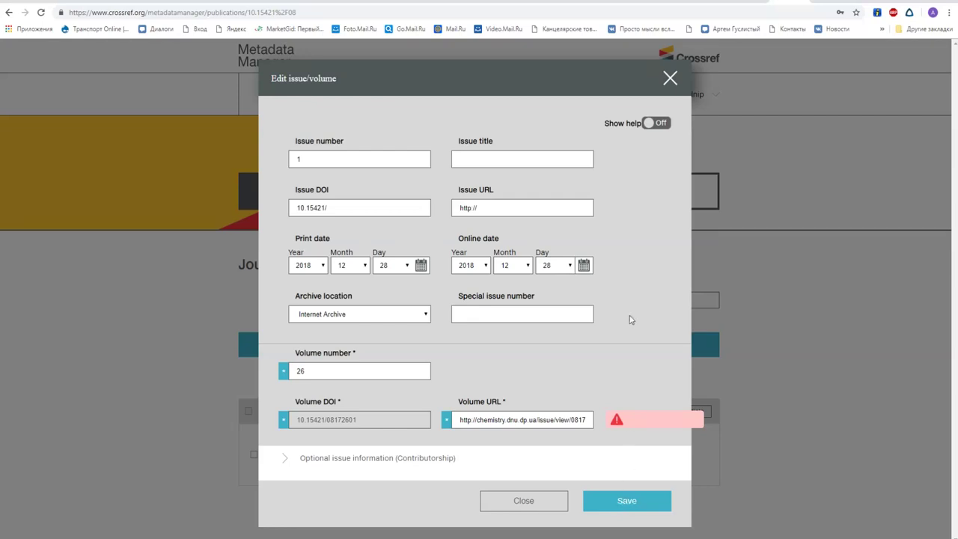
pyautogui.click(624, 500)
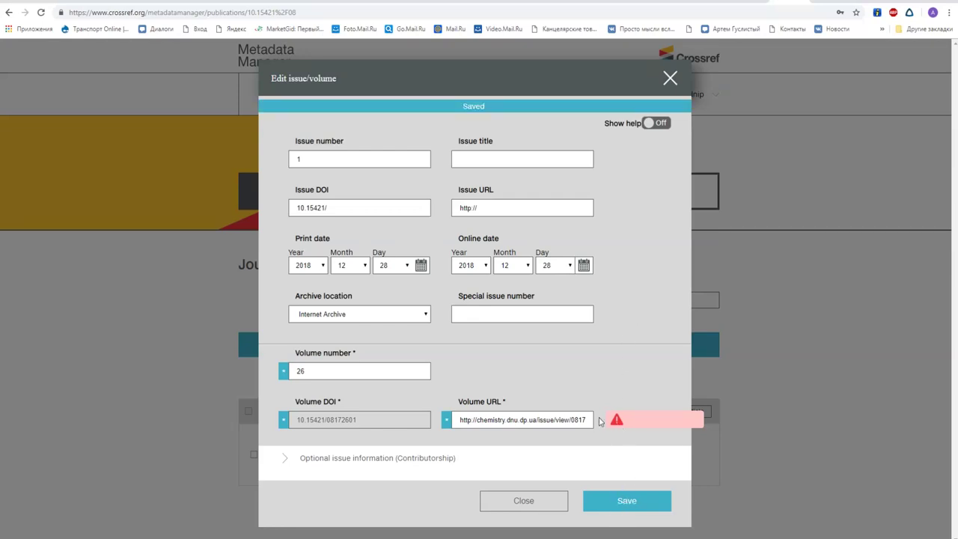
# - Check the volume DOI warning and the end of the volume URL, and close the issue record
pyautogui.moveTo(625, 421)
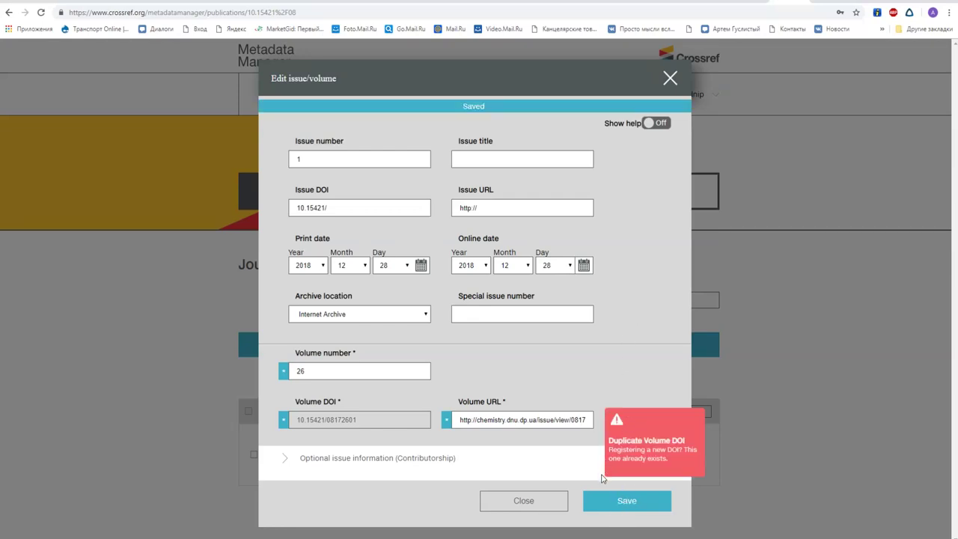
pyautogui.moveTo(570, 424); pyautogui.dragTo(601, 424)
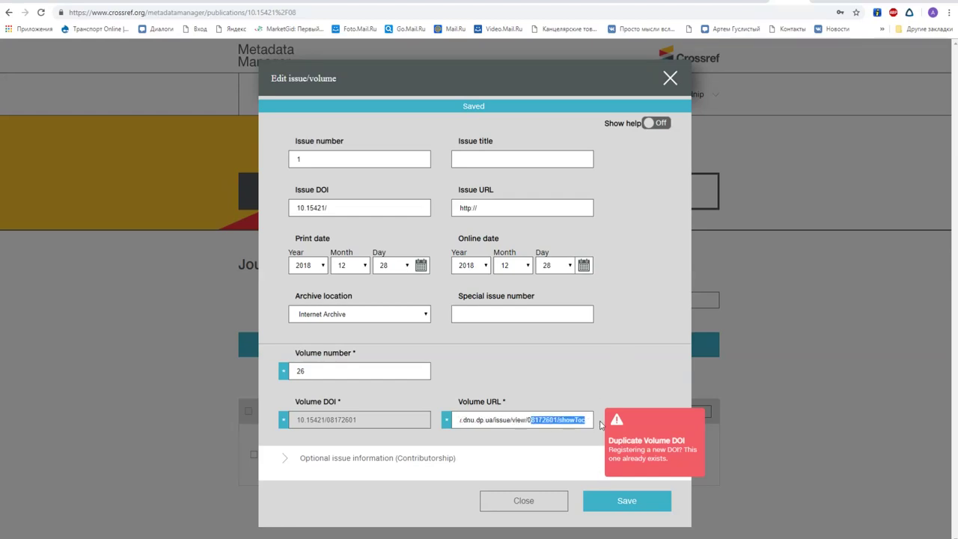
pyautogui.click(573, 392)
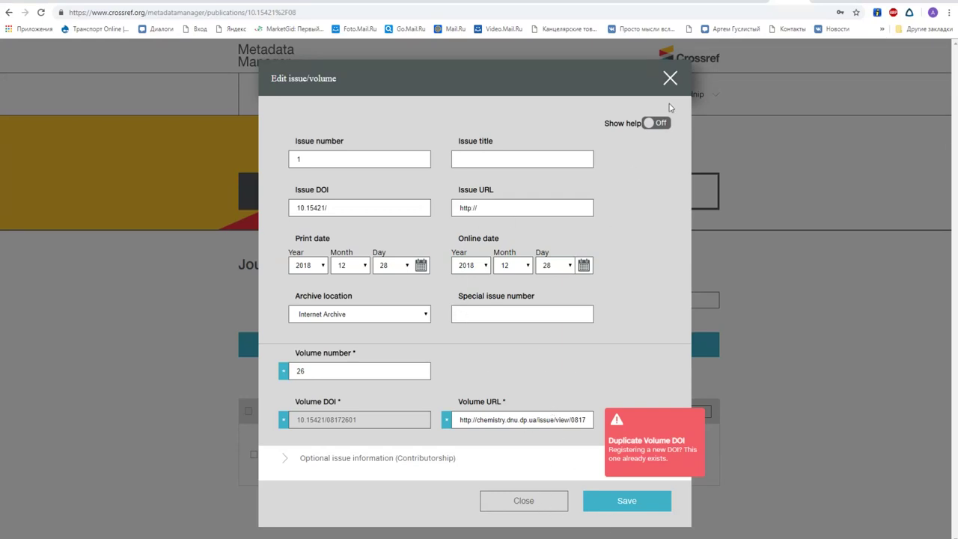
pyautogui.click(669, 79)
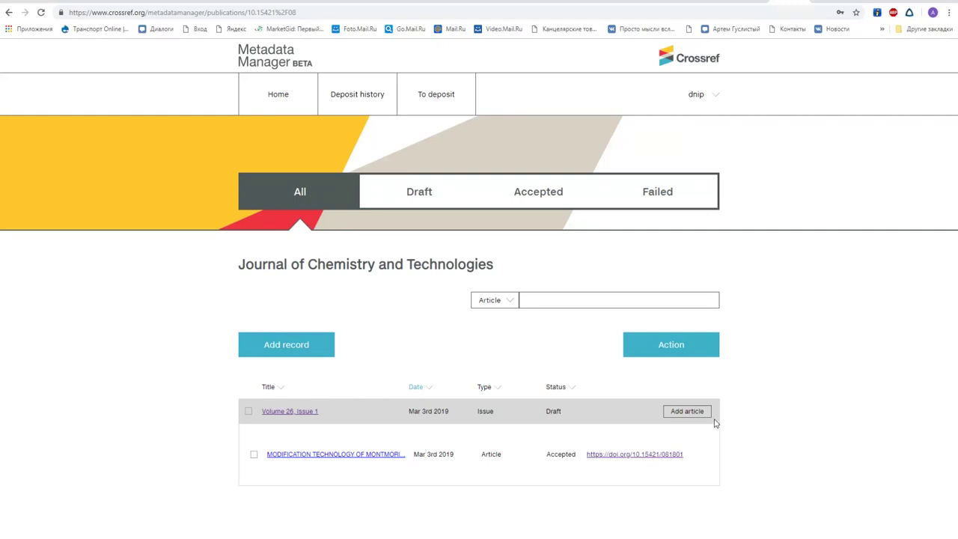
# - Start a new article record under Volume 26, Issue 1 and bring its main fields into view
pyautogui.click(681, 416)
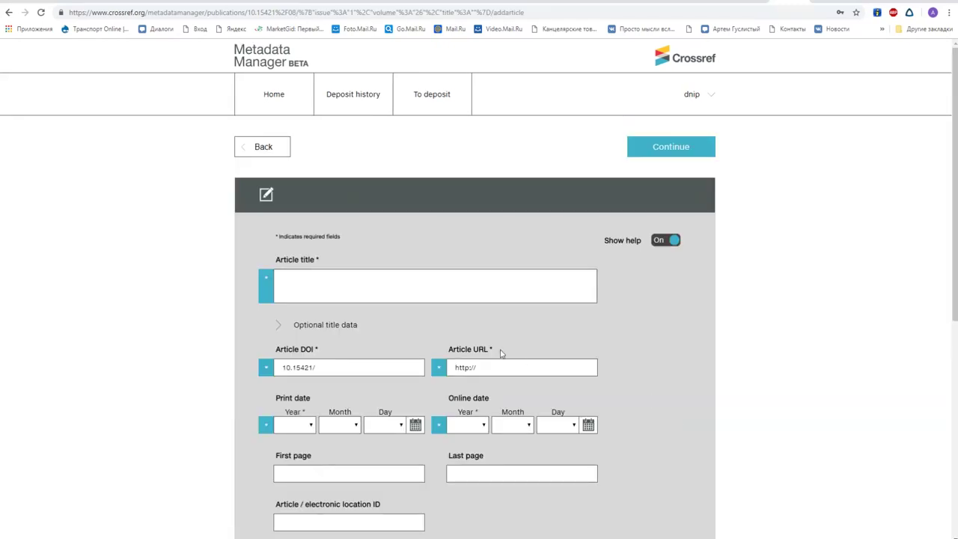
pyautogui.scroll(-2, 501, 353)
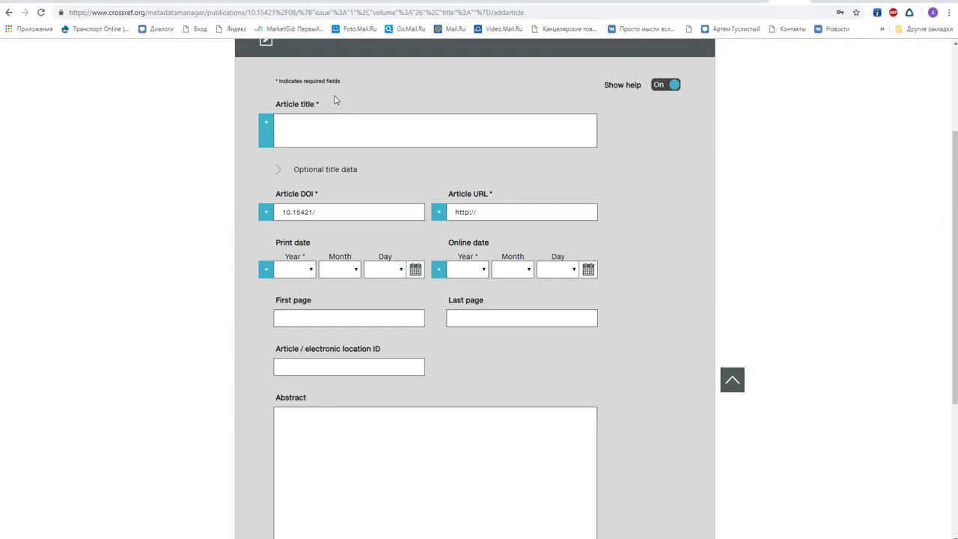
pyautogui.moveTo(956, 144); pyautogui.dragTo(955, 153)
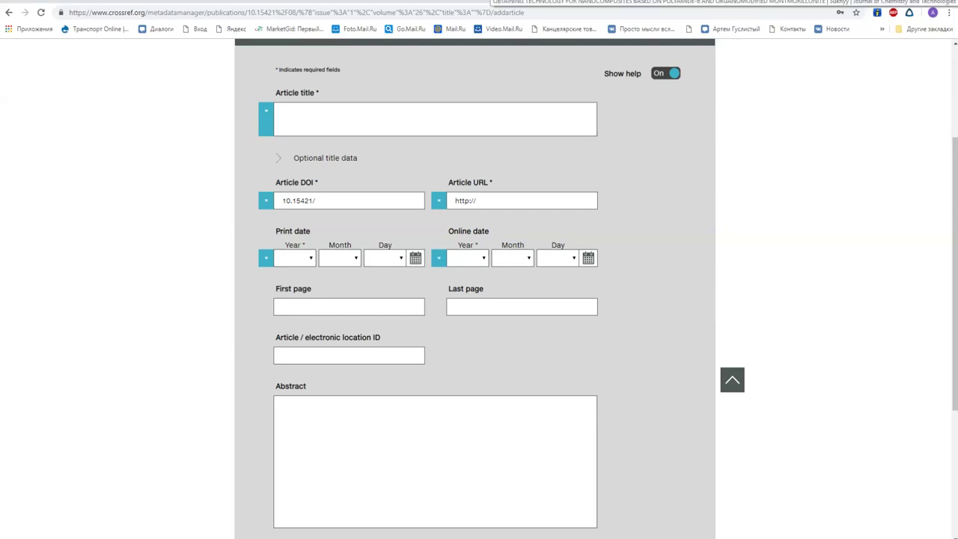
# - Copy "OBTAINING TECHNOLOGY FOR NANOCOMPOSITES BASED ON POLYAMIDE-6 AND ORGANOMODIFIED MONTMORILLONITE" from the journal's article page into the article title
pyautogui.click(524, 3)
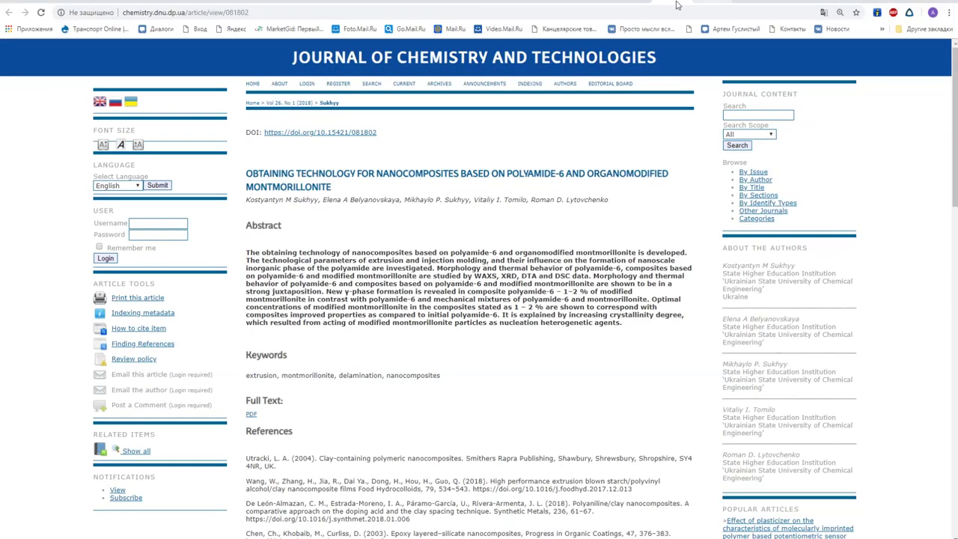
pyautogui.moveTo(331, 187); pyautogui.dragTo(387, 147)
pyautogui.hotkey('ctrl', 'c')
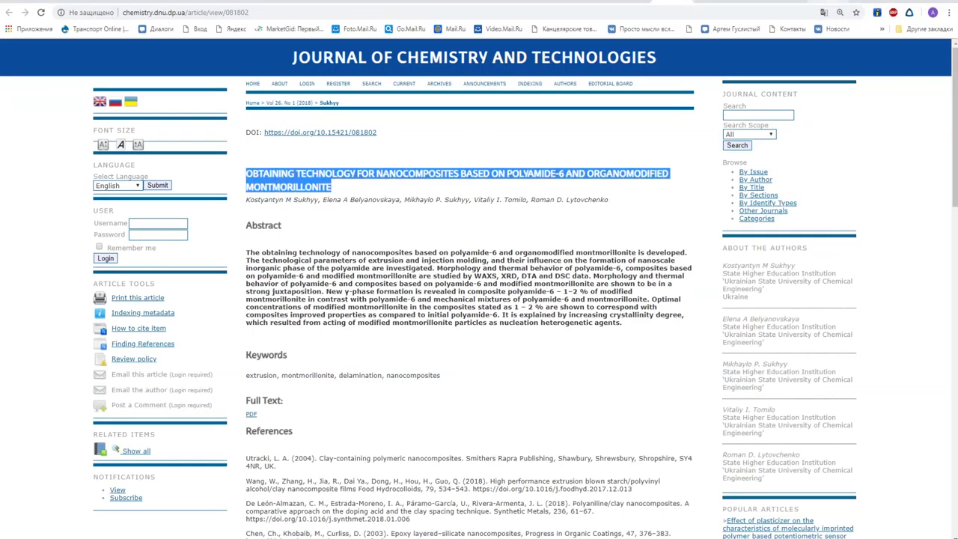
pyautogui.click(830, 3)
pyautogui.click(459, 2)
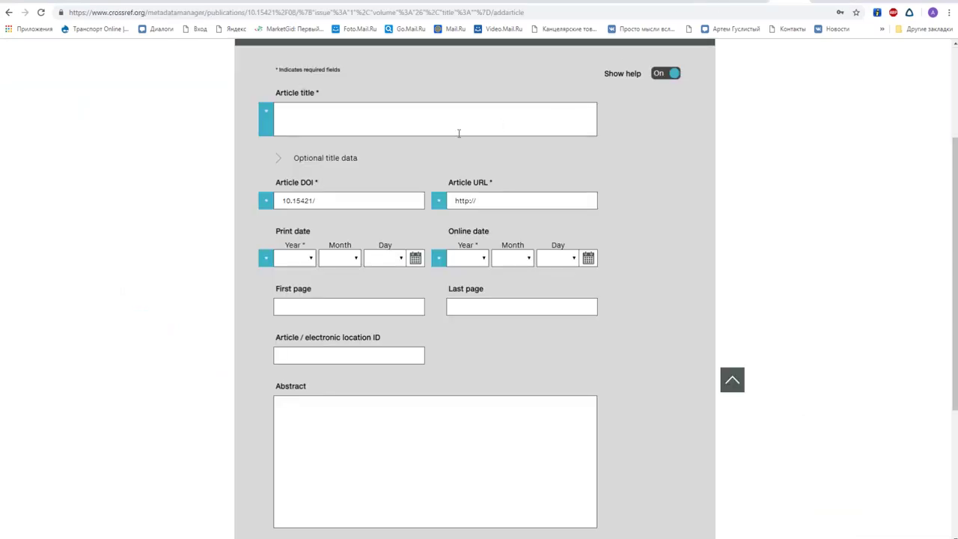
pyautogui.click(424, 110)
pyautogui.hotkey('ctrl', 'v')
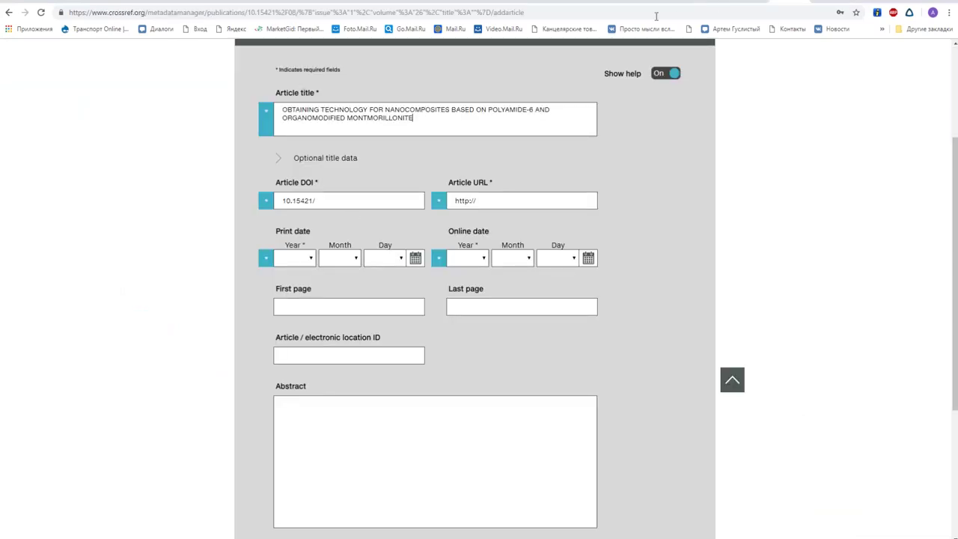
# - Copy the DOI suffix 081802 from the journal's article page into the article DOI and glance at the optional title data
pyautogui.hotkey('ctrl', 'shift', 'Tab')
pyautogui.moveTo(378, 132); pyautogui.dragTo(264, 133)
pyautogui.moveTo(383, 133); pyautogui.dragTo(350, 133)
pyautogui.hotkey('ctrl', 'c')
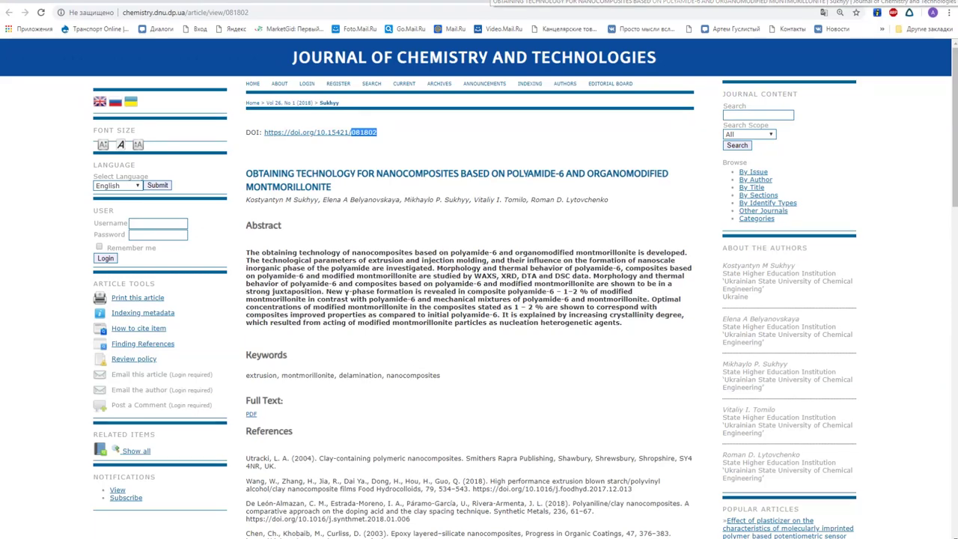
pyautogui.hotkey('ctrl', 'Tab')
pyautogui.hotkey('ctrl', 'Tab')
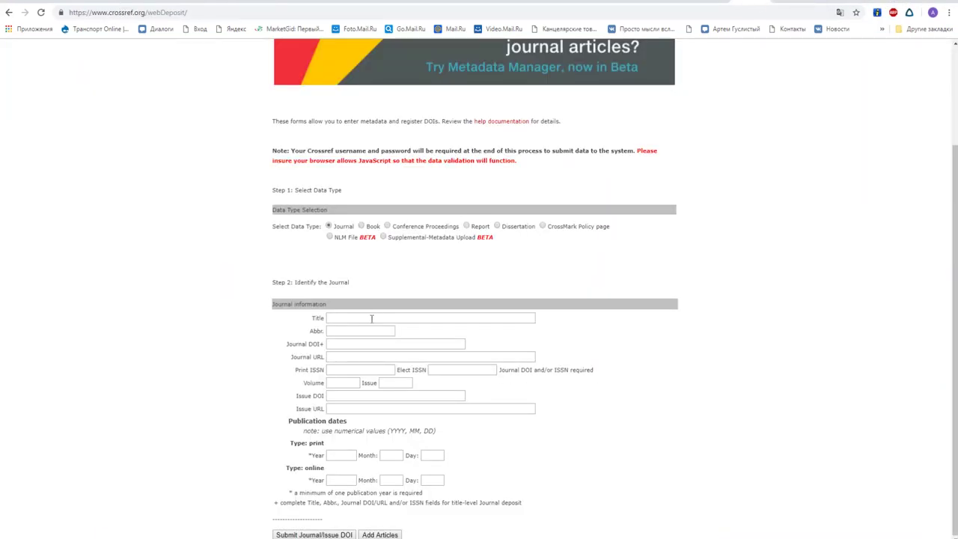
pyautogui.hotkey('ctrl', 'Tab')
pyautogui.click(369, 203)
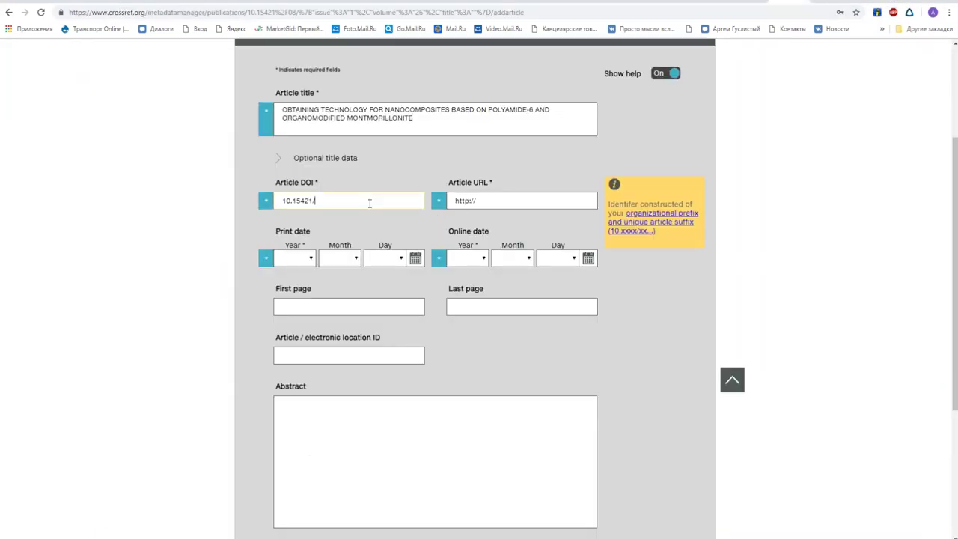
pyautogui.hotkey('ctrl', 'v')
pyautogui.click(479, 163)
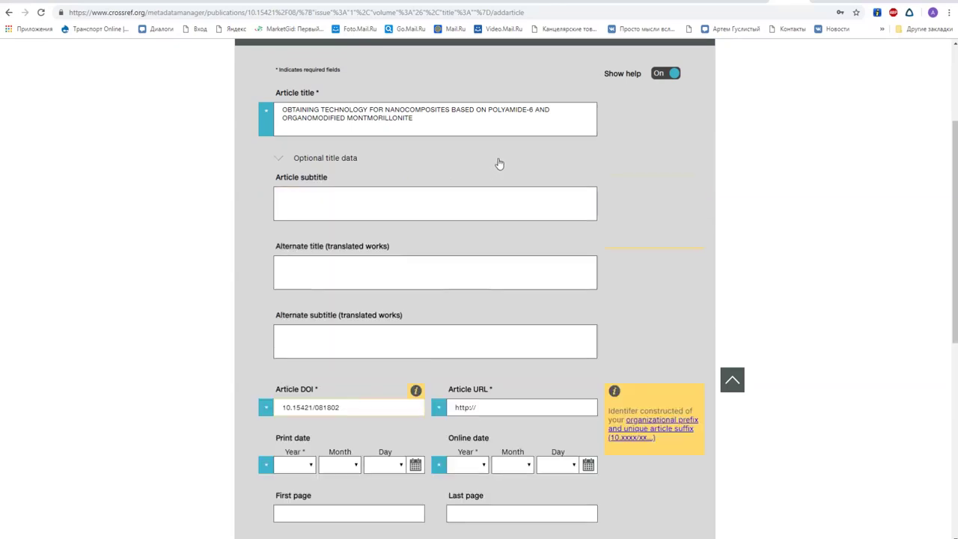
pyautogui.click(275, 161)
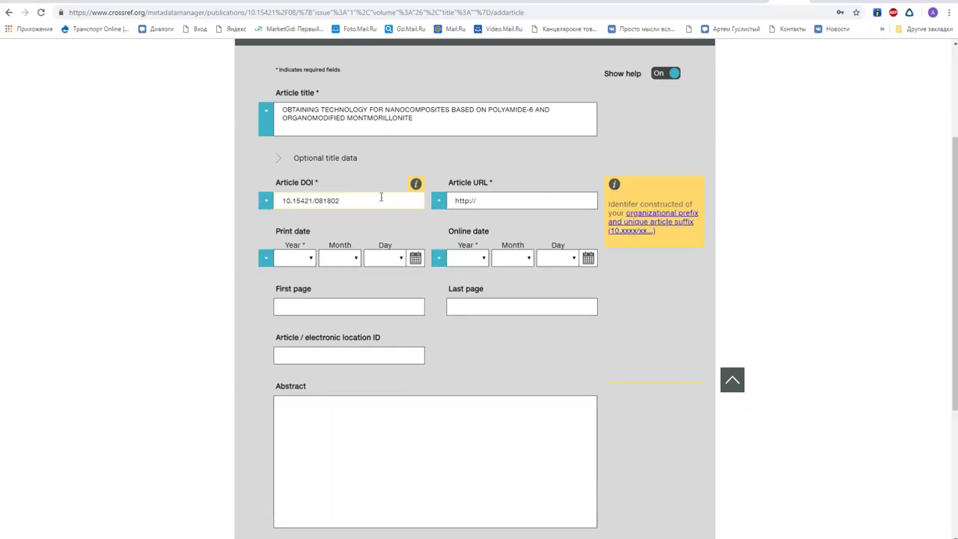
# - Copy the journal article page's address, chemistry.dnu.dp.ua/article/view/081802, into the article URL and leave the optional title data collapsed
pyautogui.click(474, 200)
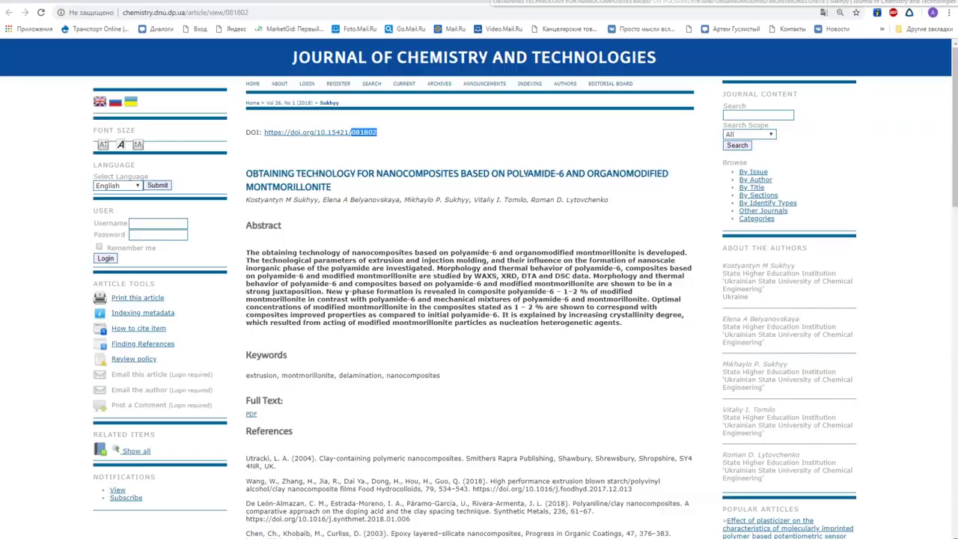
pyautogui.click(271, 2)
pyautogui.click(120, 13)
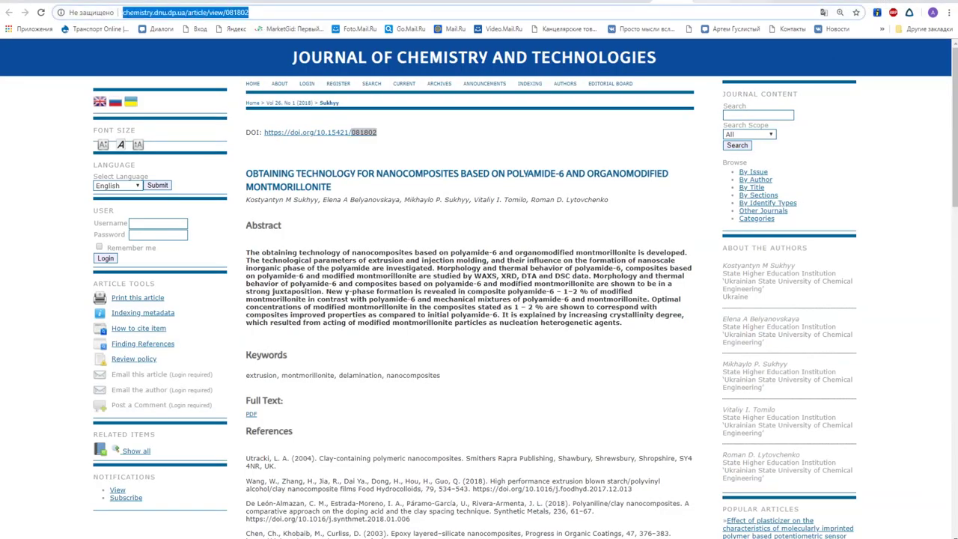
pyautogui.hotkey('ctrl', 'Tab')
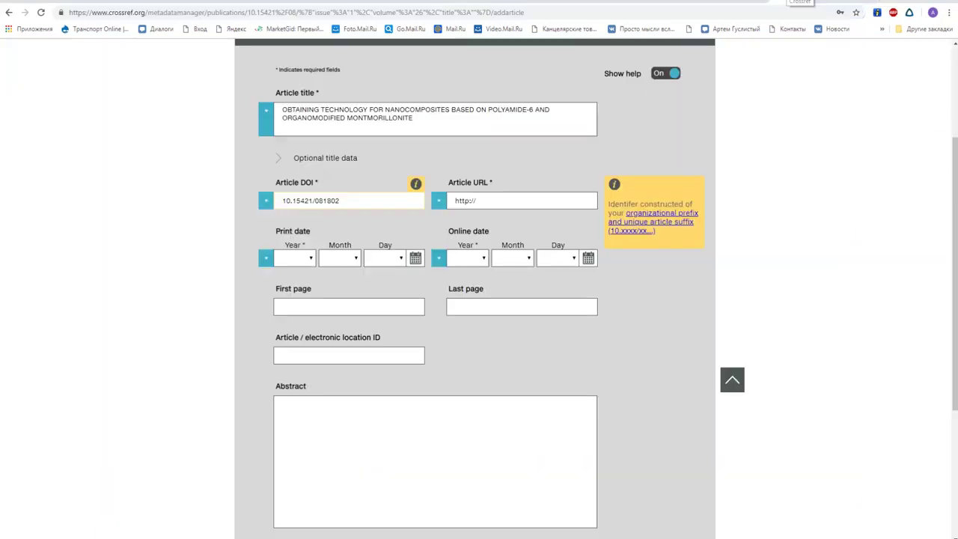
pyautogui.click(507, 199)
pyautogui.hotkey('ctrl', 'a')
pyautogui.hotkey('ctrl', 'v')
pyautogui.click(539, 163)
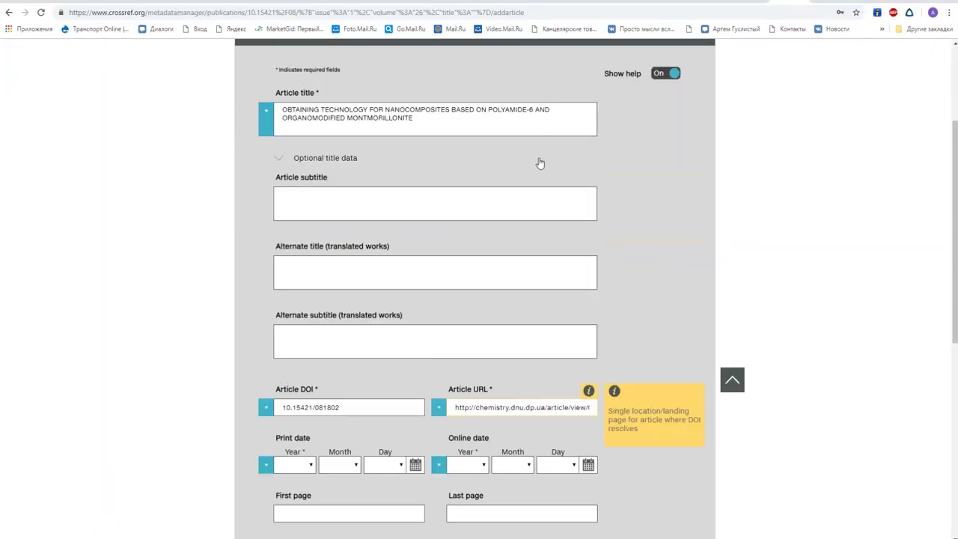
pyautogui.click(299, 159)
# - Set the article's print date to year 2018, month 12, day 24
pyautogui.scroll(-1, 255, 202)
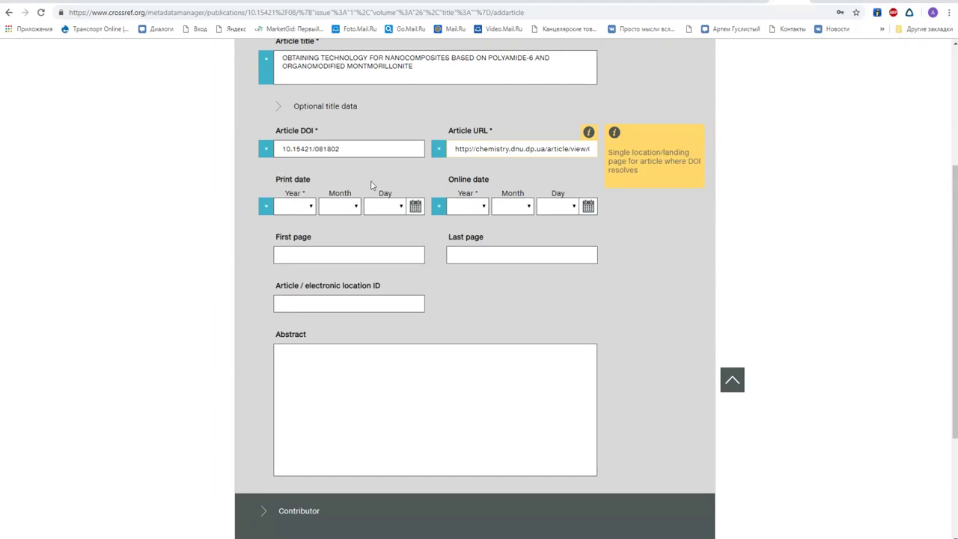
pyautogui.moveTo(450, 179); pyautogui.dragTo(499, 182)
pyautogui.click(510, 179)
pyautogui.scroll(2, 651, 97)
pyautogui.scroll(-2, 594, 204)
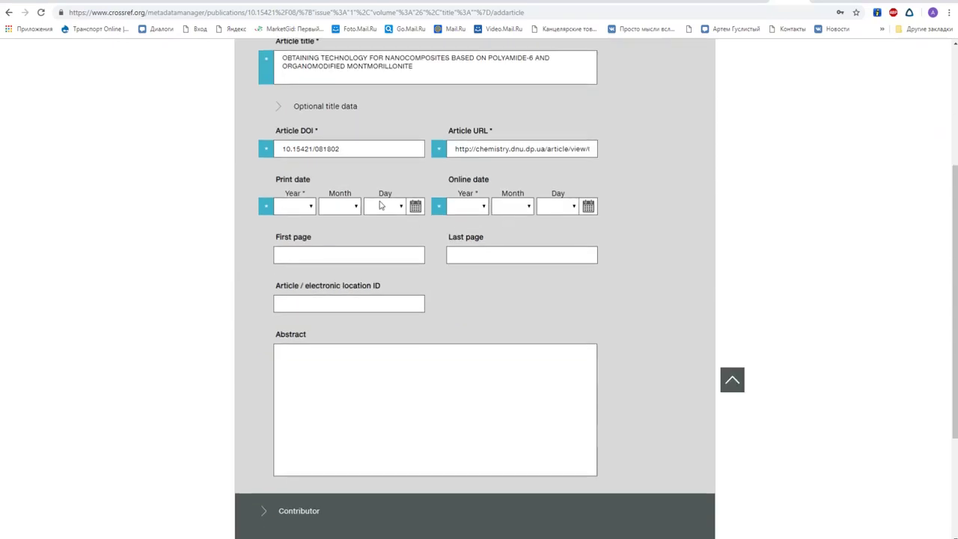
pyautogui.click(307, 210)
pyautogui.click(289, 238)
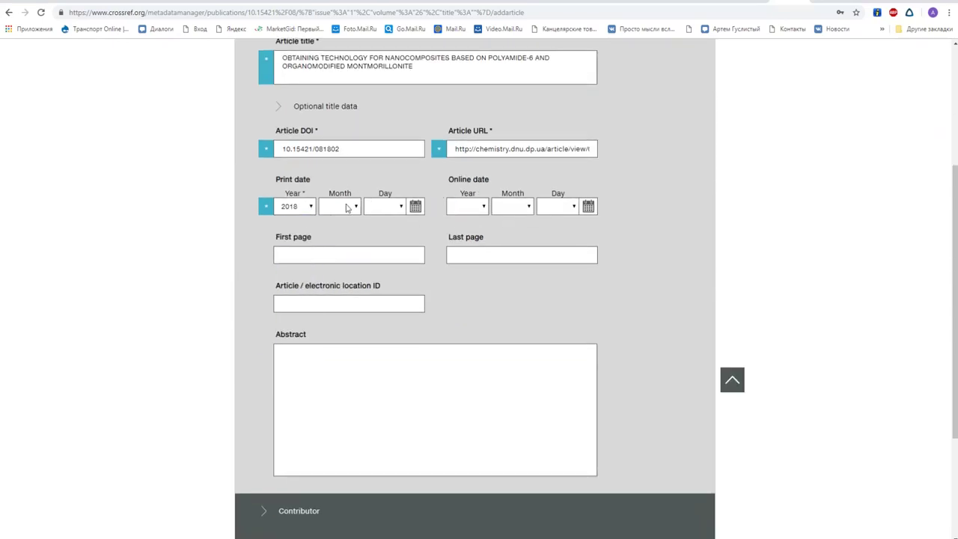
pyautogui.click(352, 206)
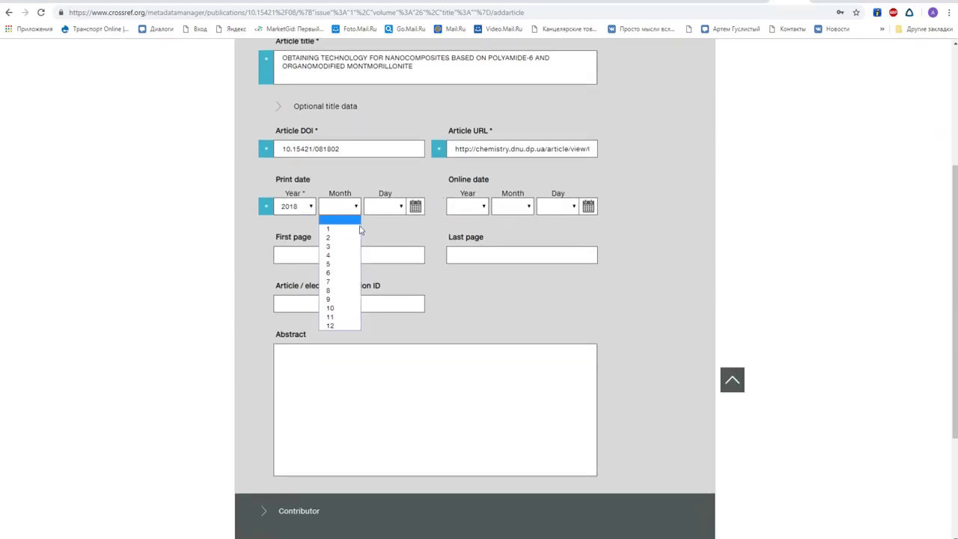
pyautogui.click(342, 326)
pyautogui.click(399, 208)
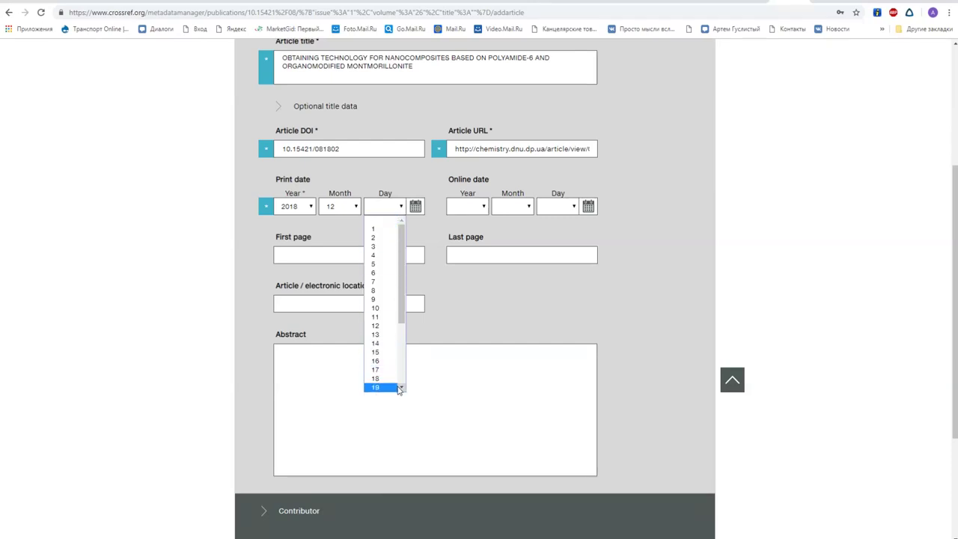
pyautogui.scroll(-2, 387, 388)
pyautogui.click(387, 387)
# - Set the article's online date to year 2018, month 12, day 24
pyautogui.click(479, 209)
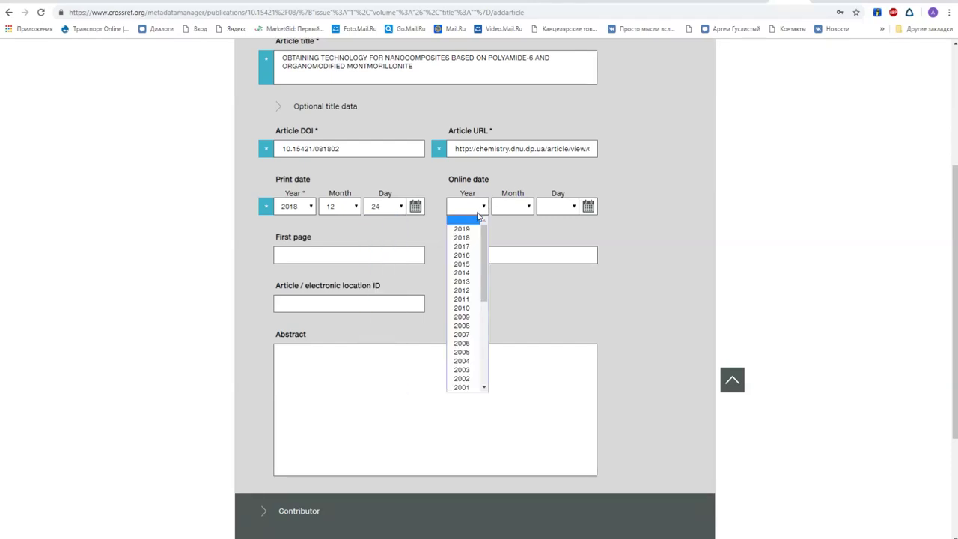
pyautogui.click(462, 238)
pyautogui.click(521, 210)
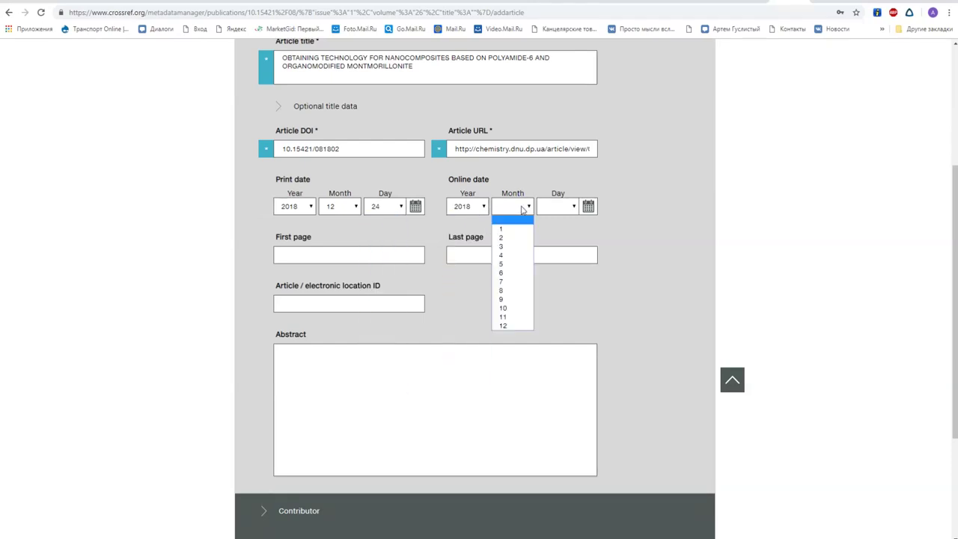
pyautogui.click(523, 326)
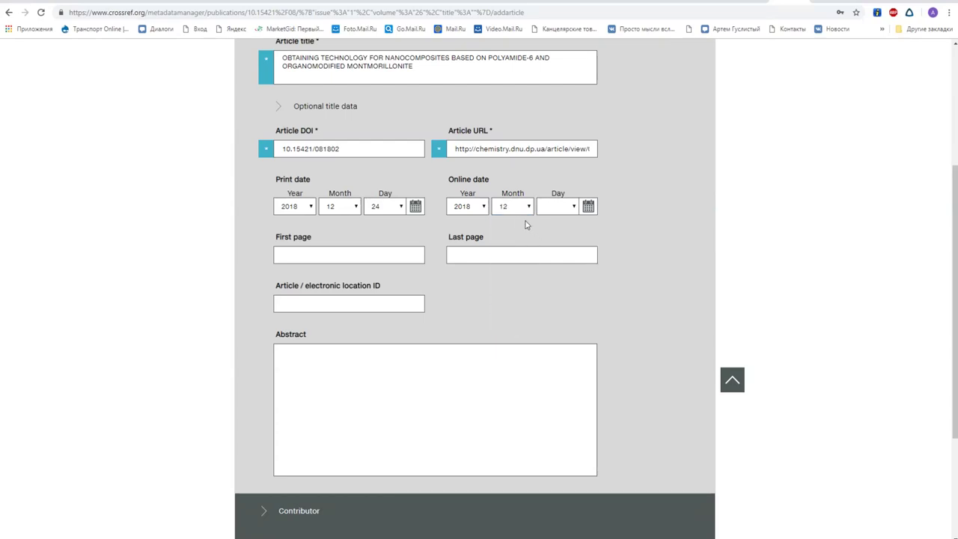
pyautogui.click(556, 208)
pyautogui.scroll(-4, 570, 322)
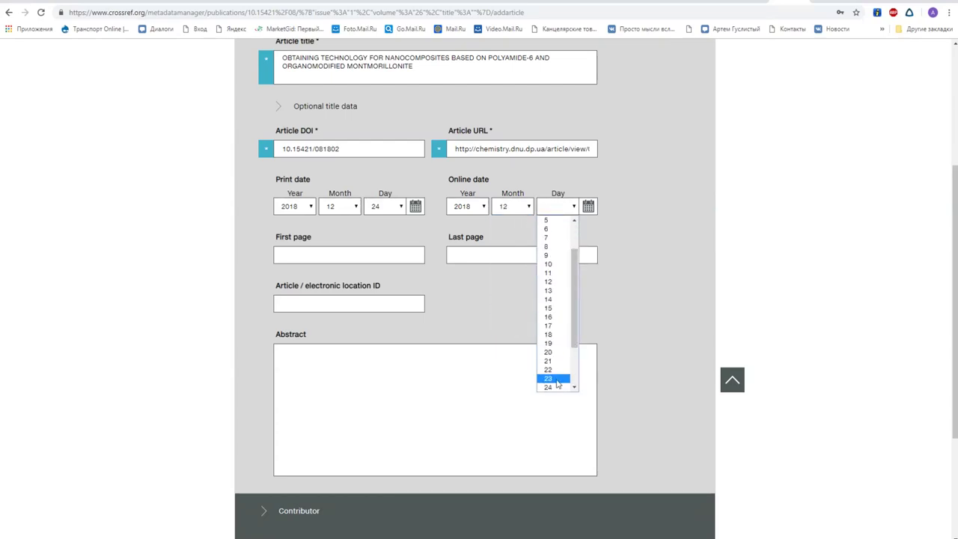
pyautogui.click(570, 317)
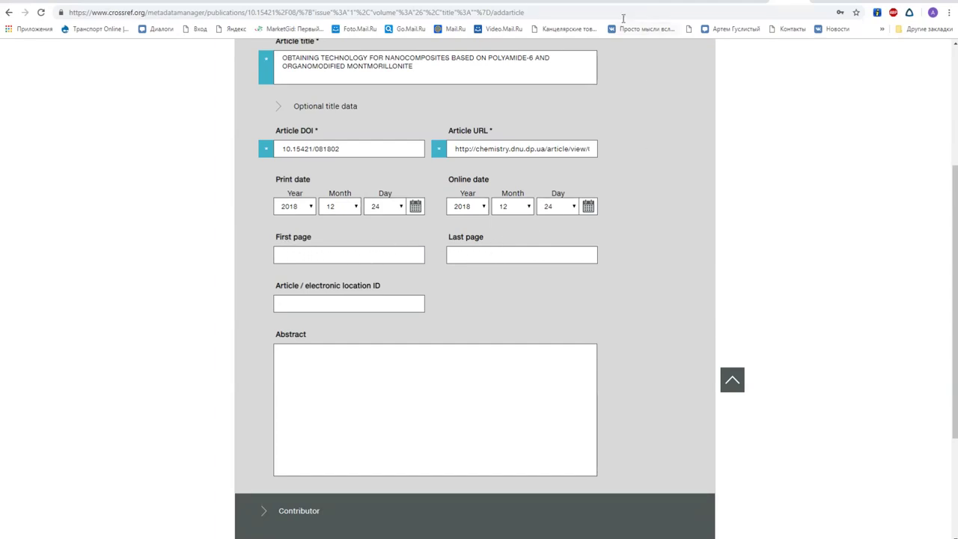
# - Look up the article's page range in the issue's table of contents and enter first page 9 and last page 19
pyautogui.click(685, 1)
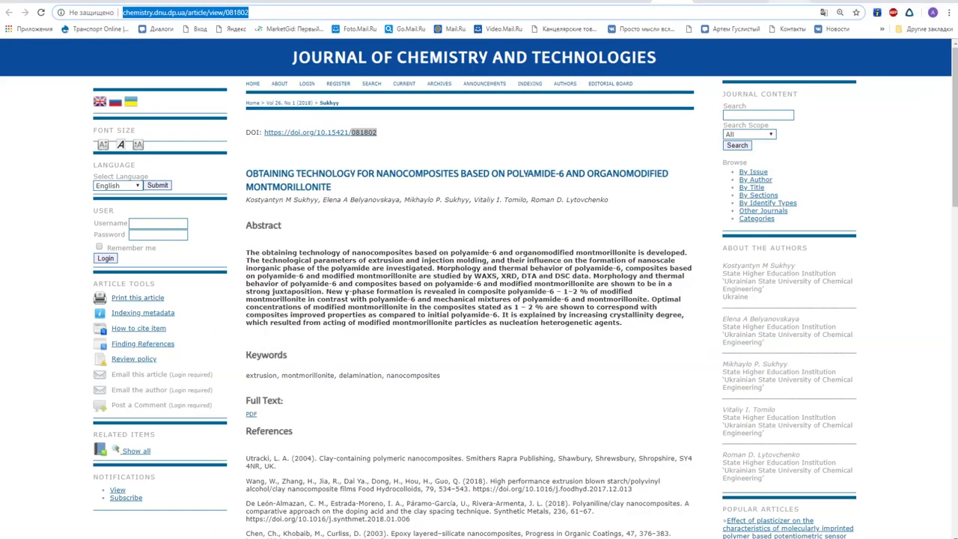
pyautogui.click(633, 2)
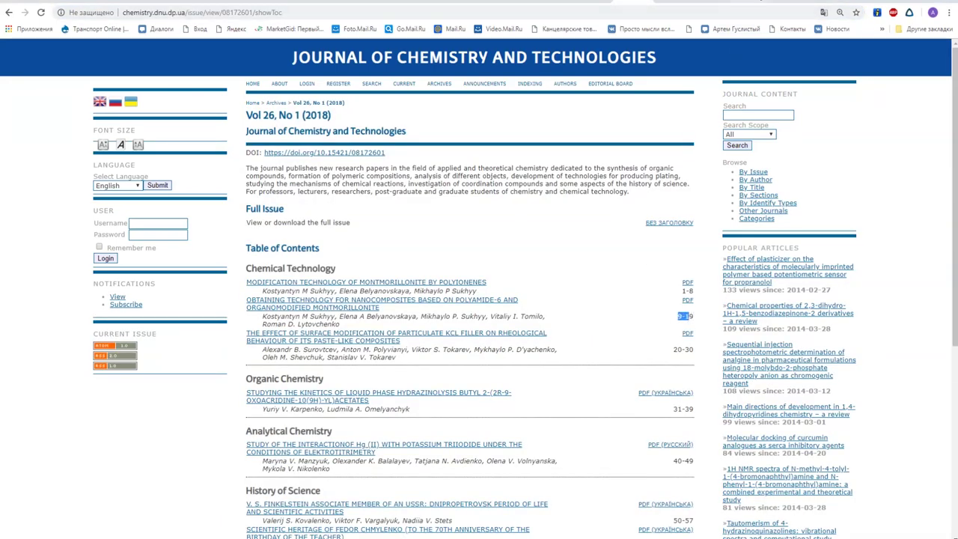
pyautogui.click(740, 1)
pyautogui.click(709, 1)
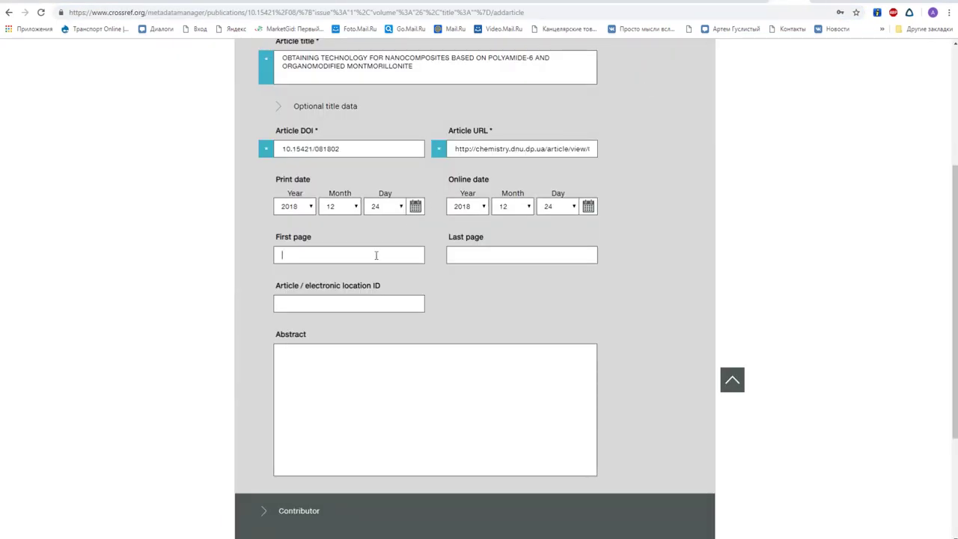
pyautogui.write('9')
pyautogui.click(501, 257)
pyautogui.write('1')
pyautogui.scroll(-2, 524, 333)
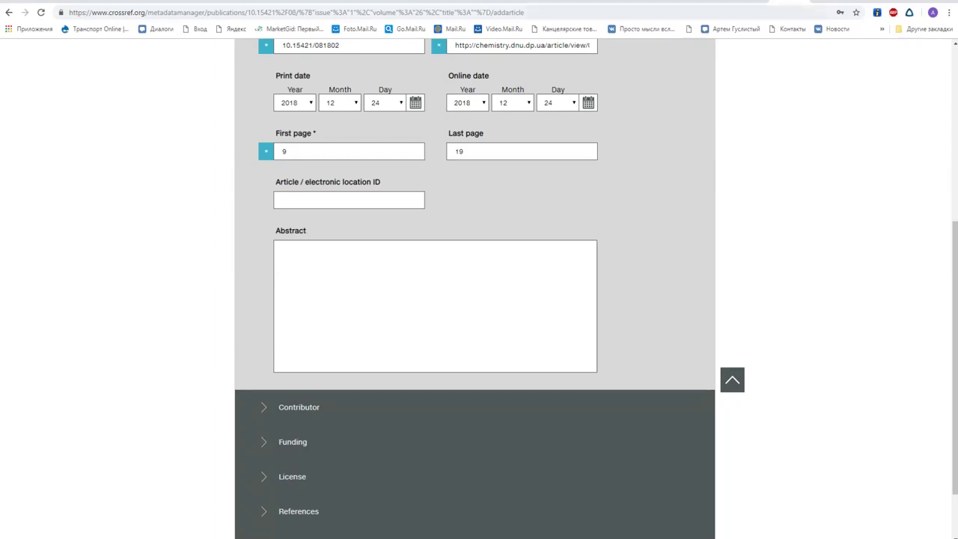
# - Copy the full abstract text from the journal's article page into the article record's abstract
pyautogui.hotkey('ctrl', 'Tab')
pyautogui.moveTo(629, 329); pyautogui.dragTo(247, 254)
pyautogui.hotkey('ctrl', 'c')
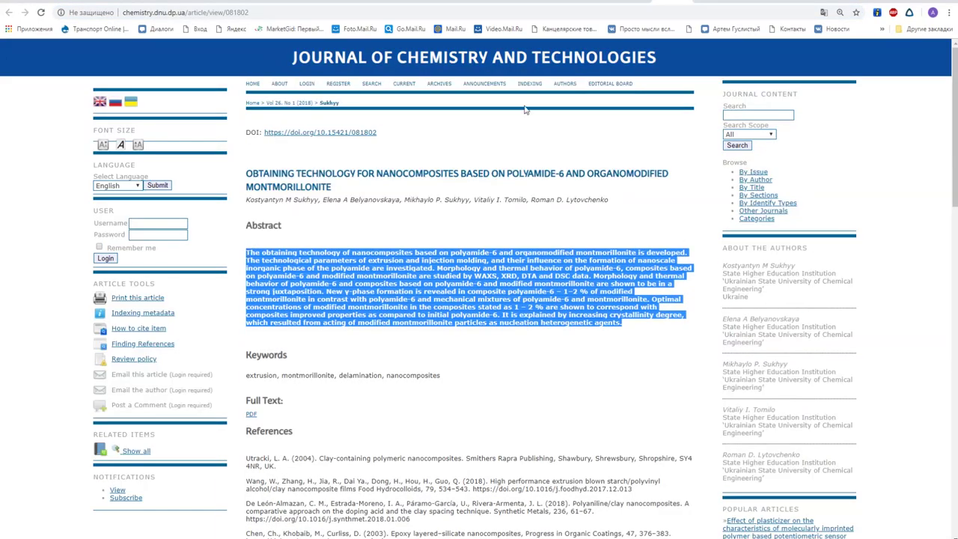
pyautogui.hotkey('ctrl', 'shift', 'Tab')
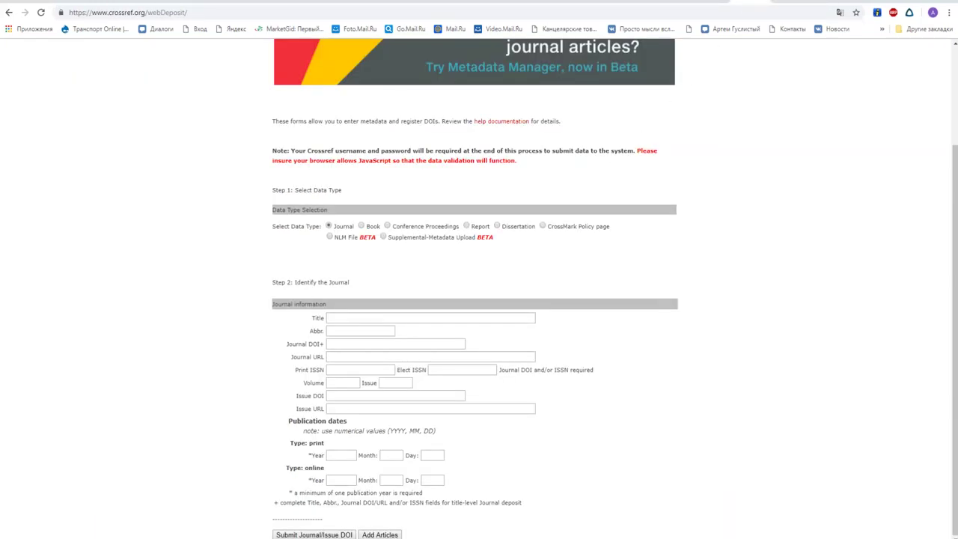
pyautogui.hotkey('ctrl', 'shift', 'Tab')
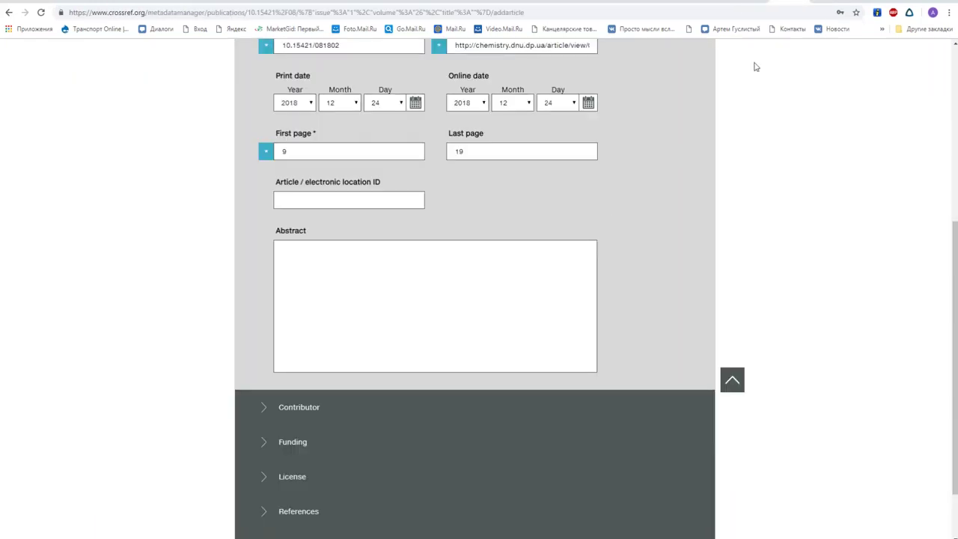
pyautogui.hotkey('ctrl', 'v')
pyautogui.scroll(-1, 637, 201)
pyautogui.scroll(4, 619, 219)
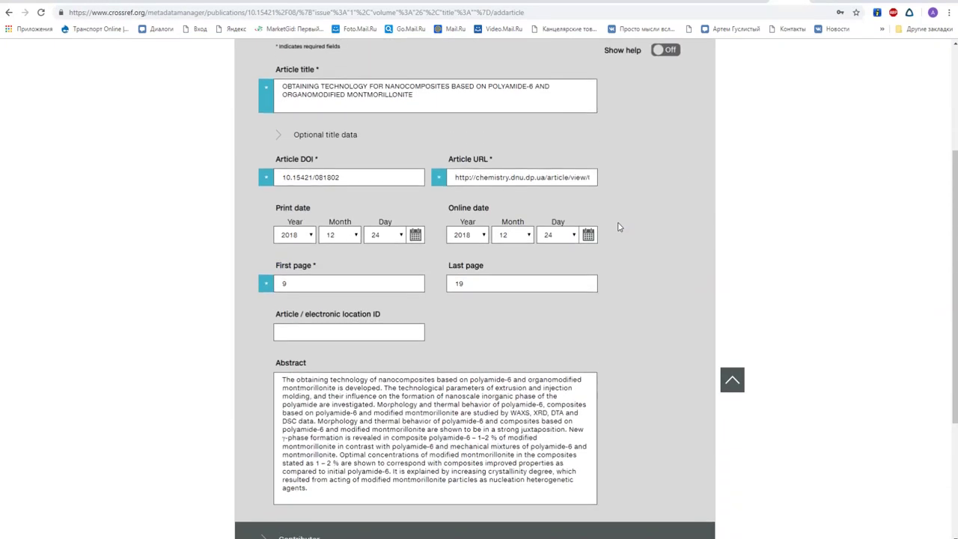
# - Review the filled article fields and expand the contributor section to show the first contributor's details
pyautogui.scroll(-1, 619, 224)
pyautogui.scroll(-3, 619, 229)
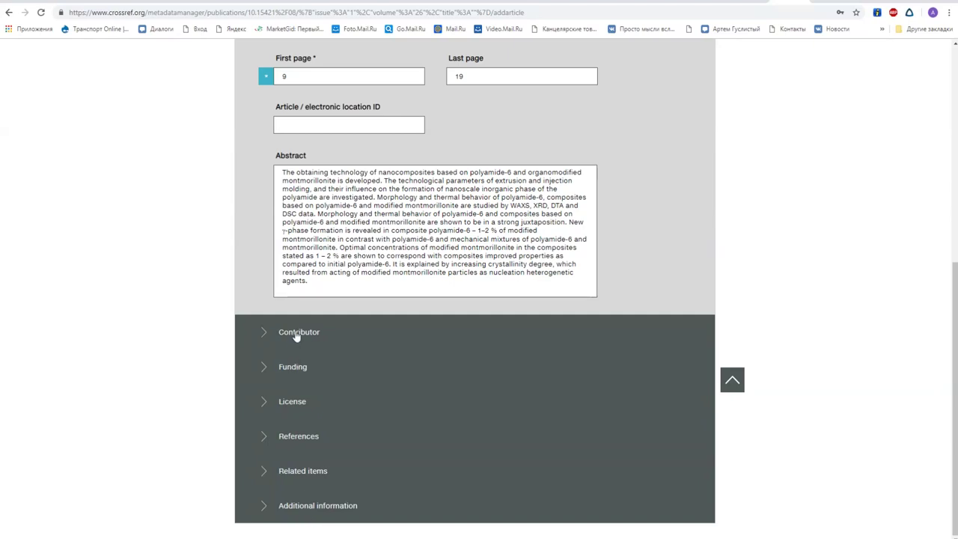
pyautogui.scroll(3, 296, 337)
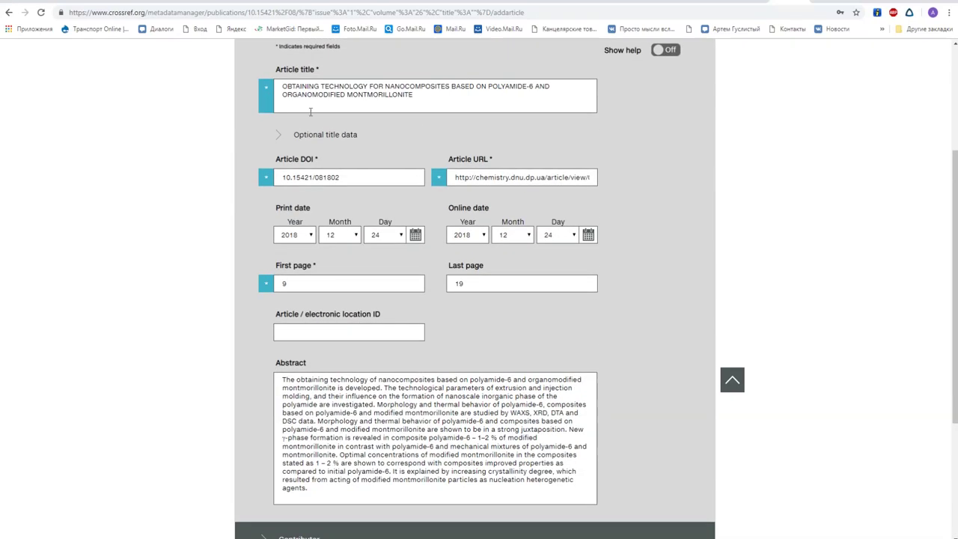
pyautogui.scroll(-3, 320, 310)
pyautogui.click(293, 333)
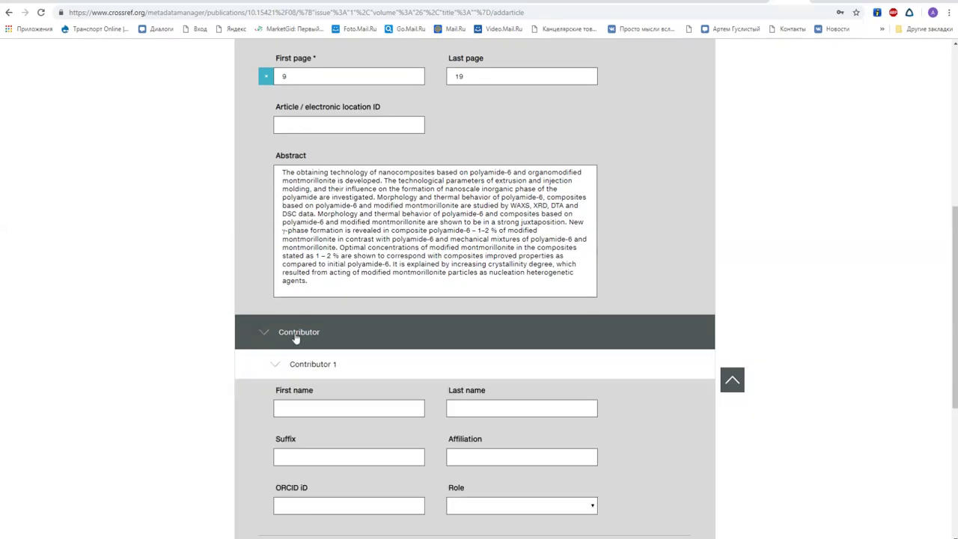
pyautogui.scroll(-2, 326, 336)
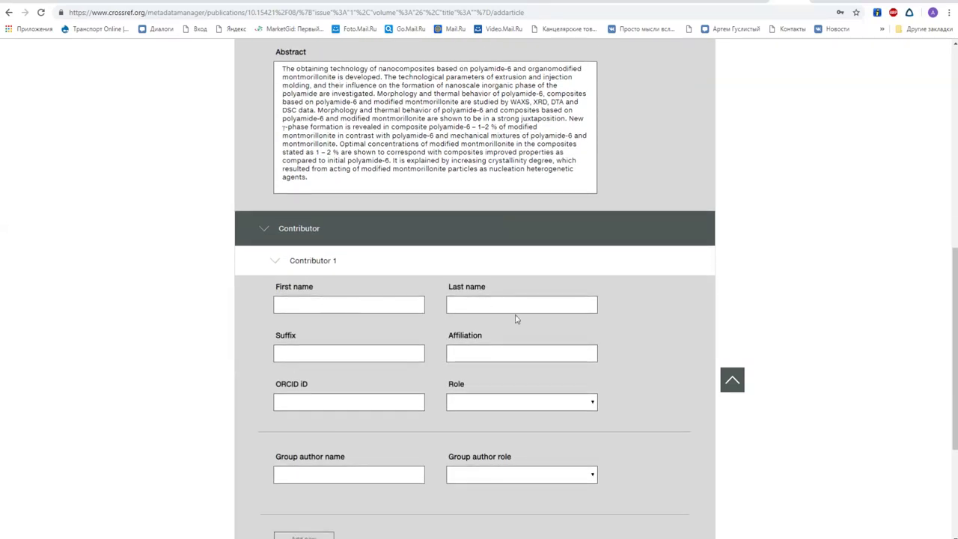
pyautogui.scroll(-1, 682, 122)
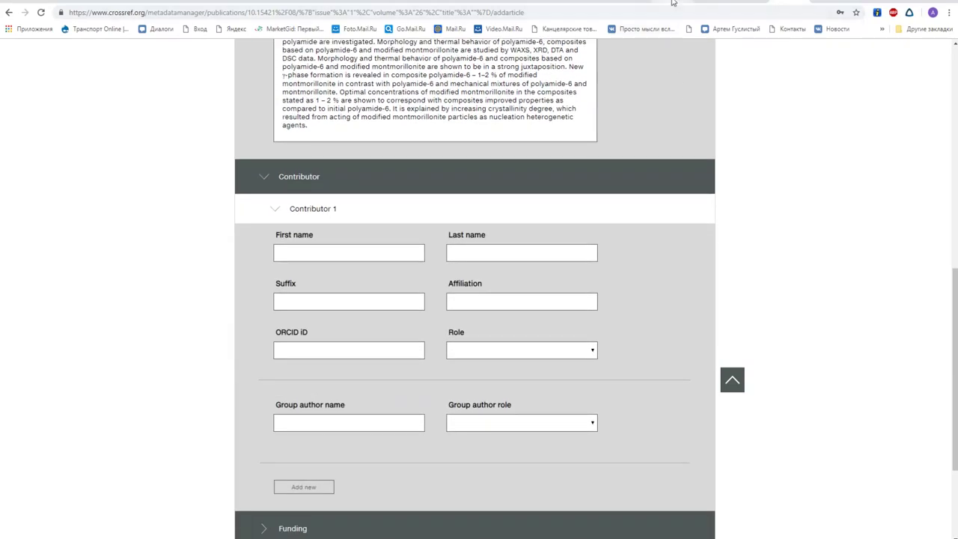
# - Copy the first author's full name from the journal's article page into the first name of Contributor 1
pyautogui.click(671, 3)
pyautogui.moveTo(249, 200); pyautogui.dragTo(317, 198)
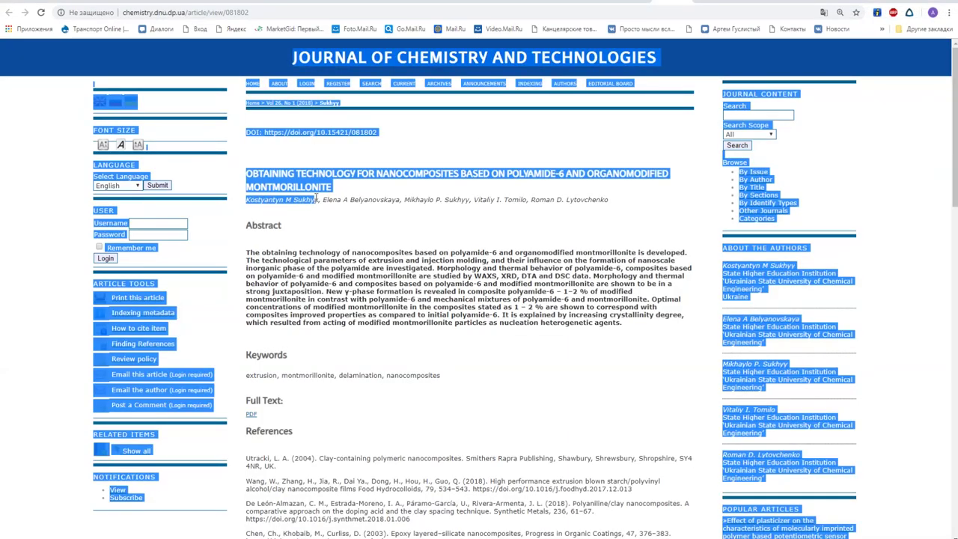
pyautogui.click(316, 198)
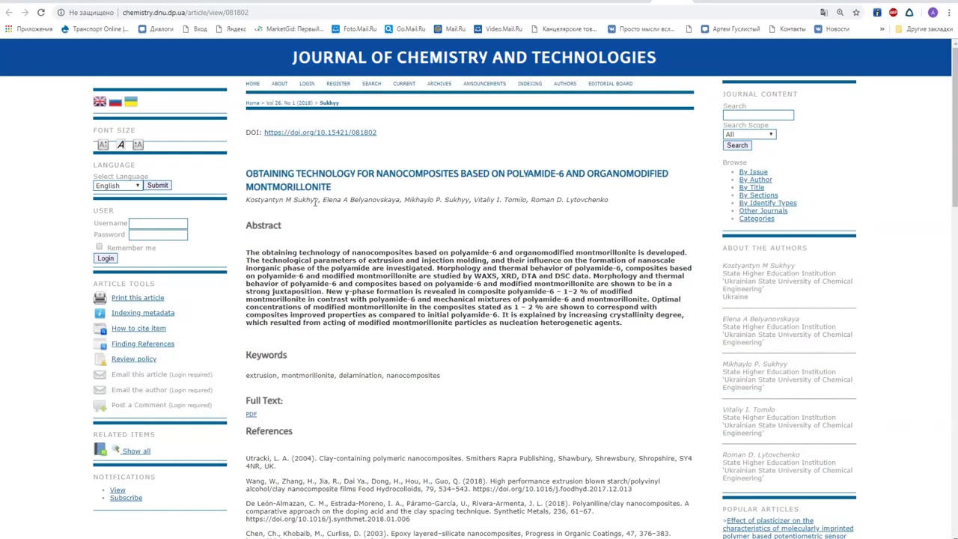
pyautogui.moveTo(318, 202); pyautogui.dragTo(247, 205)
pyautogui.hotkey('ctrl', 'c')
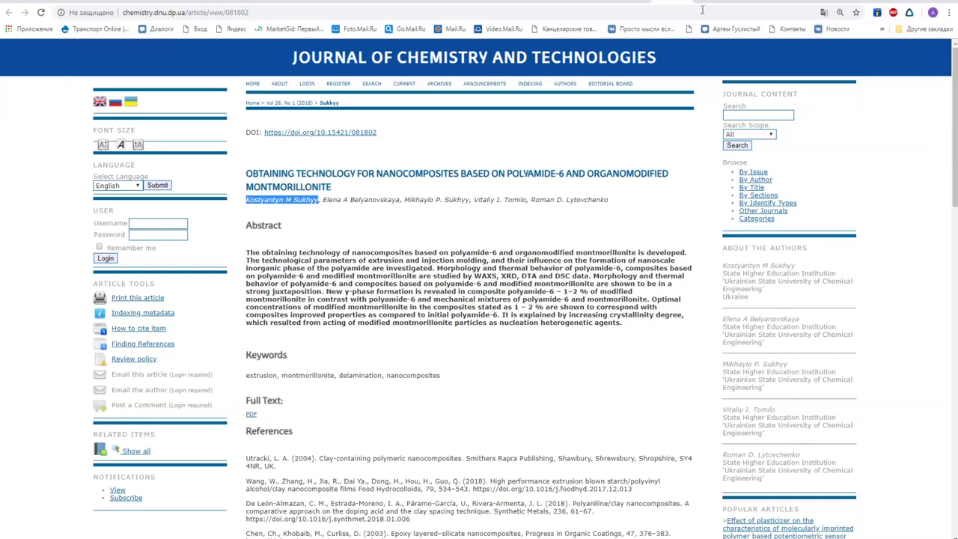
pyautogui.click(749, 2)
pyautogui.click(789, 2)
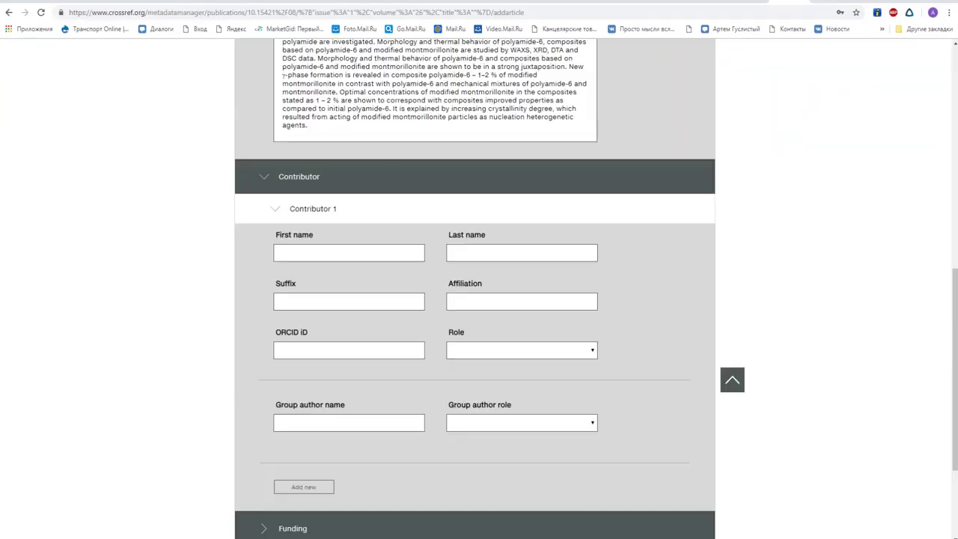
pyautogui.click(402, 249)
pyautogui.hotkey('ctrl', 'v')
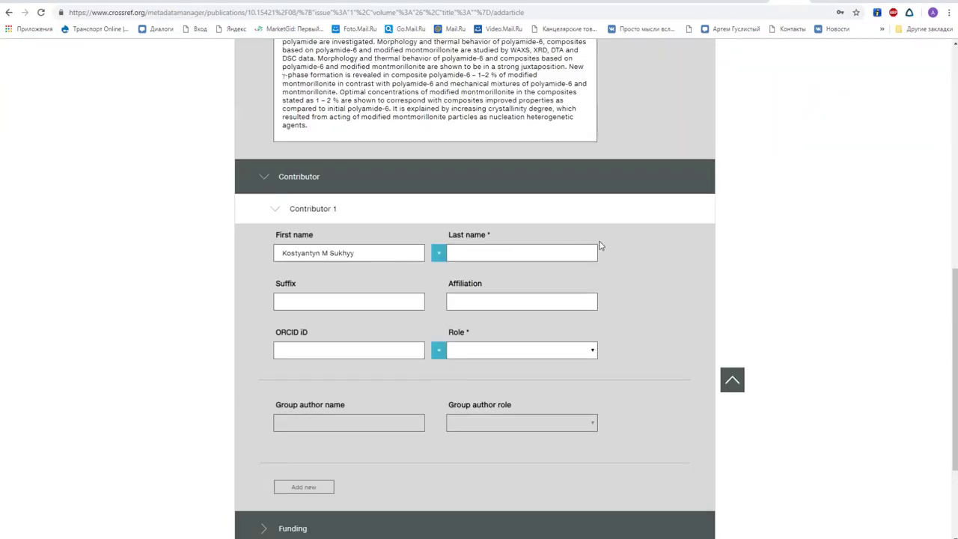
# - Move the surname of Contributor 1 from the first name into the last name and set the role to Author
pyautogui.moveTo(329, 256); pyautogui.dragTo(356, 255)
pyautogui.hotkey('ctrl', 'x')
pyautogui.click(513, 254)
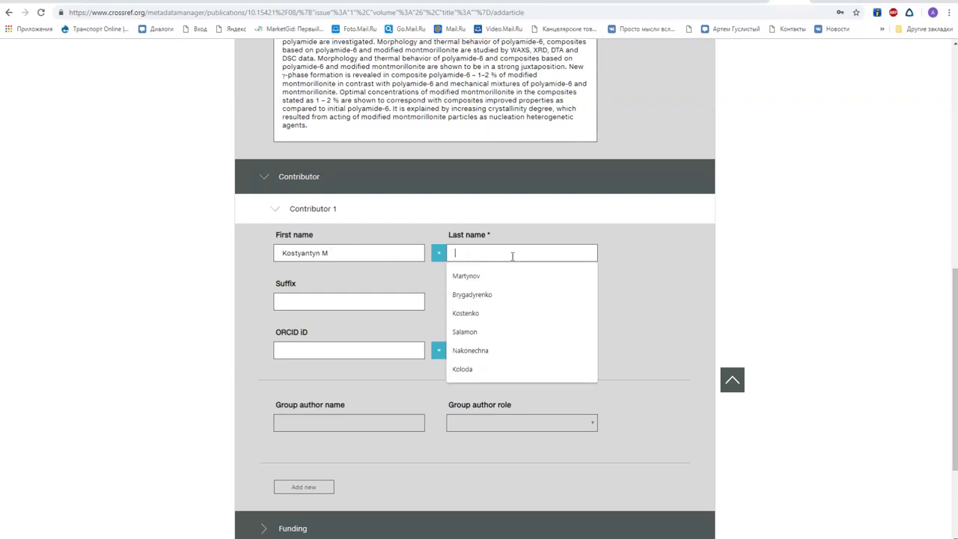
pyautogui.hotkey('ctrl', 'v')
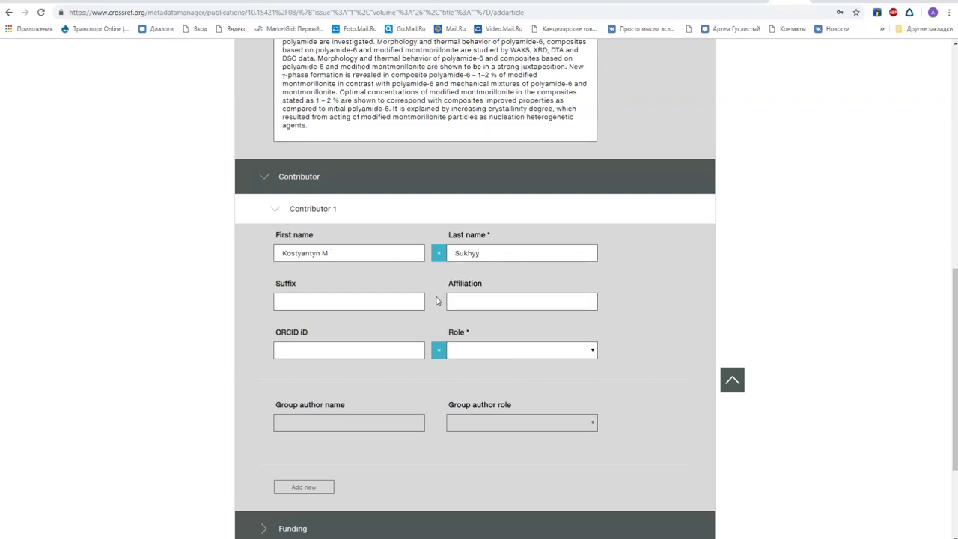
pyautogui.click(594, 350)
pyautogui.click(547, 370)
pyautogui.scroll(-2, 621, 296)
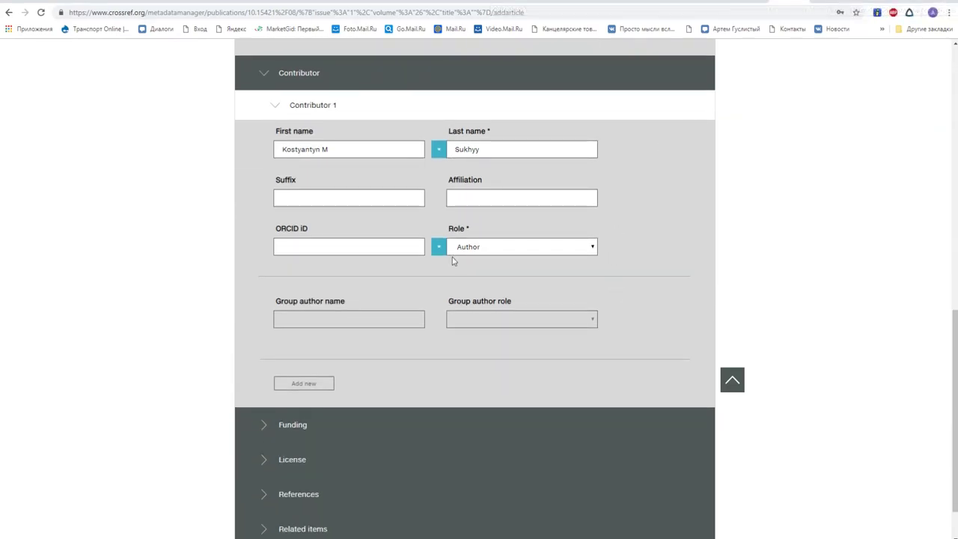
# - Add a second contributor and copy the second author's full name from the journal's article page into its first name
pyautogui.click(303, 383)
pyautogui.scroll(-3, 423, 380)
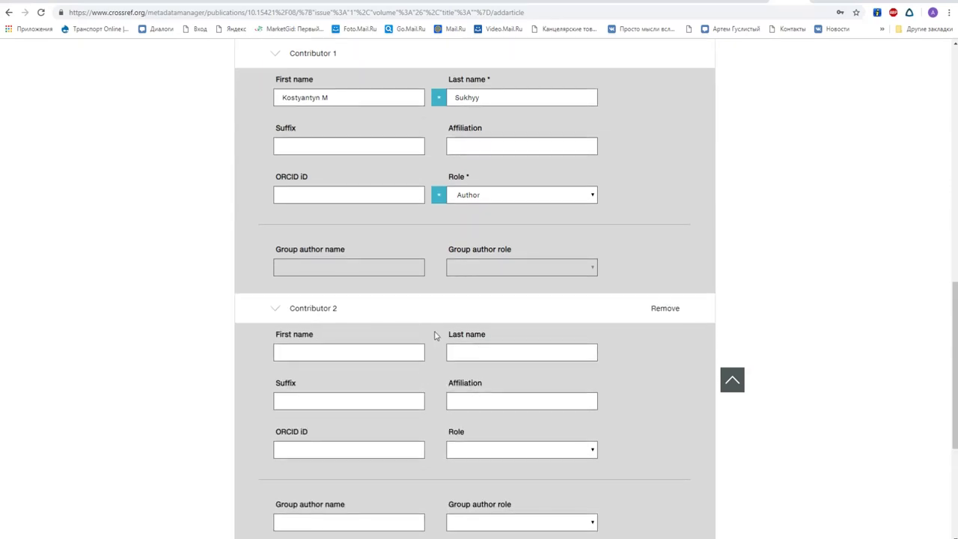
pyautogui.scroll(-1, 433, 330)
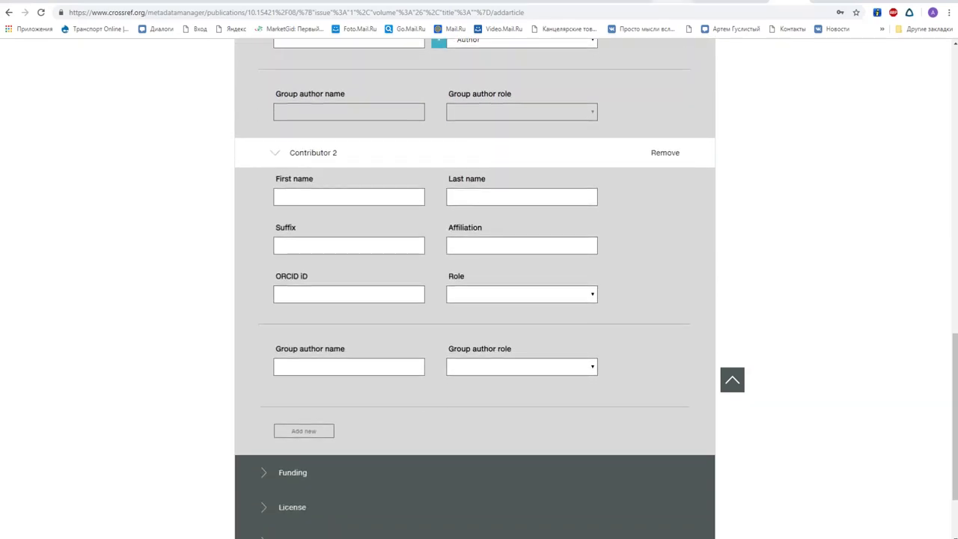
pyautogui.click(494, 2)
pyautogui.moveTo(323, 199); pyautogui.dragTo(399, 199)
pyautogui.hotkey('ctrl', 'c')
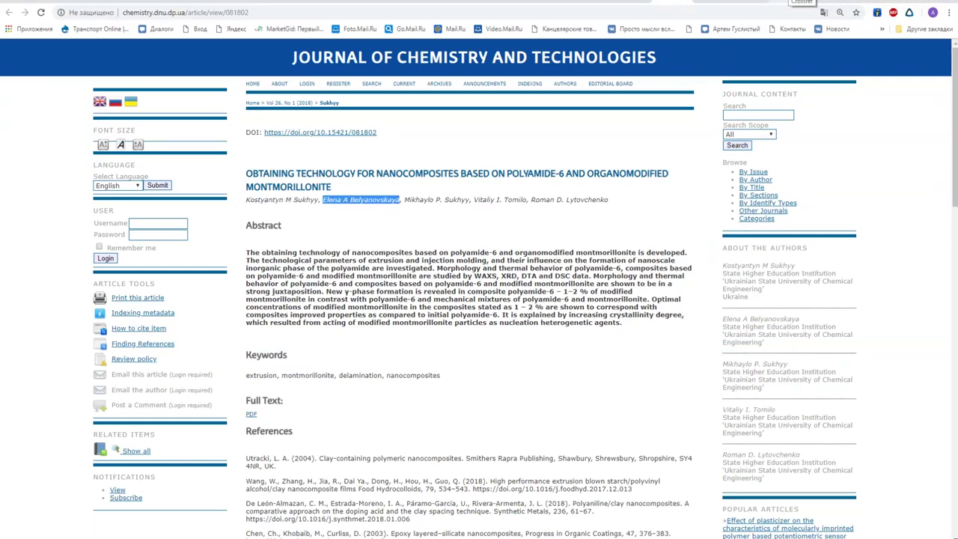
pyautogui.click(803, 2)
pyautogui.click(330, 196)
pyautogui.hotkey('ctrl', 'v')
# - Move the surname of Contributor 2 from the first name into the last name
pyautogui.moveTo(309, 197); pyautogui.dragTo(380, 196)
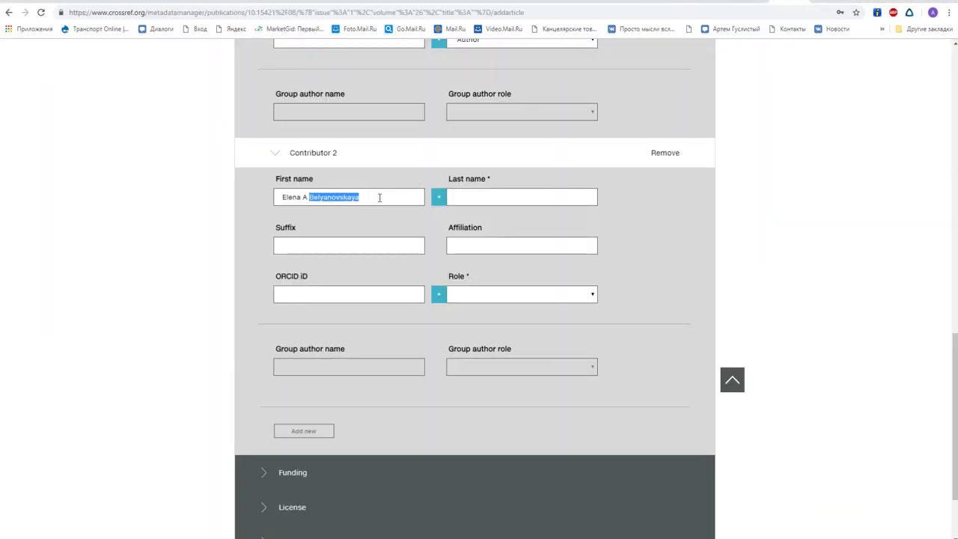
pyautogui.click(538, 195)
pyautogui.hotkey('ctrl', 'v')
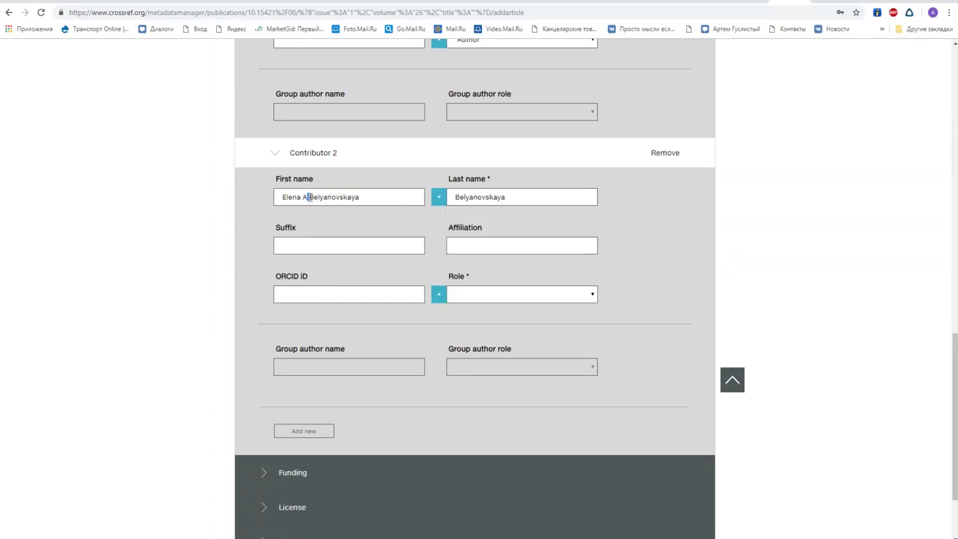
pyautogui.moveTo(308, 196); pyautogui.dragTo(415, 201)
pyautogui.press('BackSpace')
# - Add a third contributor and copy the third author's full name from the journal's article page into its first name
pyautogui.click(673, 2)
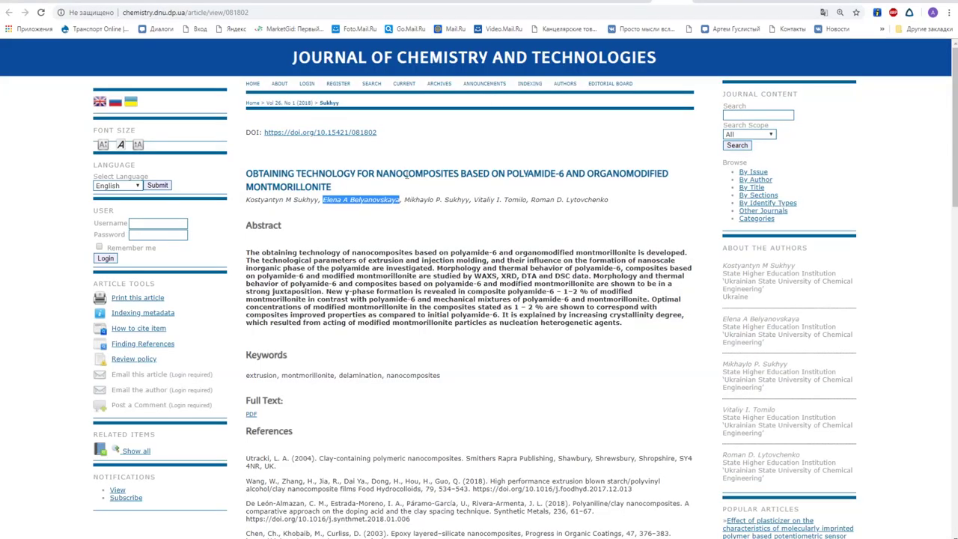
pyautogui.moveTo(406, 200); pyautogui.dragTo(468, 197)
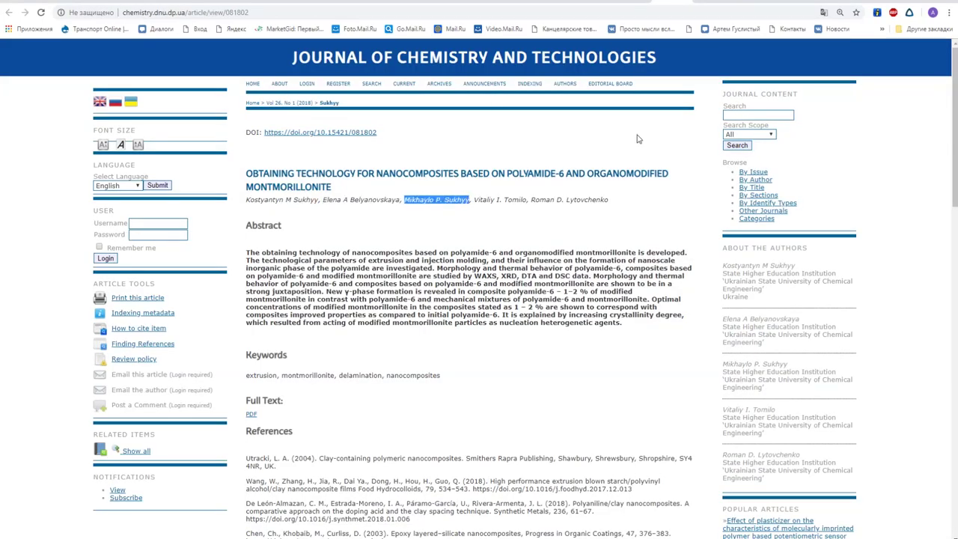
pyautogui.click(715, 3)
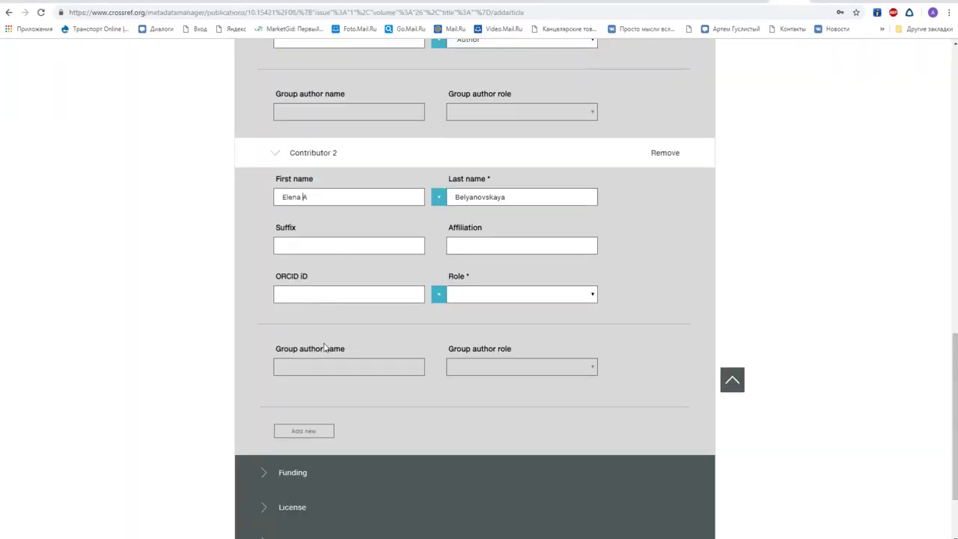
pyautogui.click(304, 431)
pyautogui.scroll(-3, 338, 364)
pyautogui.click(321, 244)
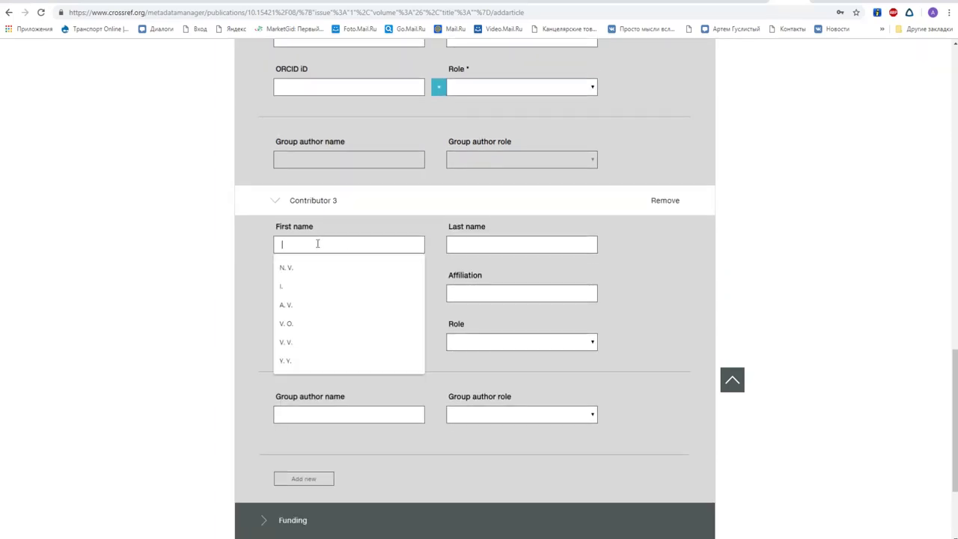
pyautogui.hotkey('ctrl', 'v')
# - Move the surname of Contributor 3 from the first name into the last name and set the role to Author
pyautogui.moveTo(320, 245); pyautogui.dragTo(347, 244)
pyautogui.hotkey('ctrl', 'x')
pyautogui.click(470, 244)
pyautogui.hotkey('ctrl', 'v')
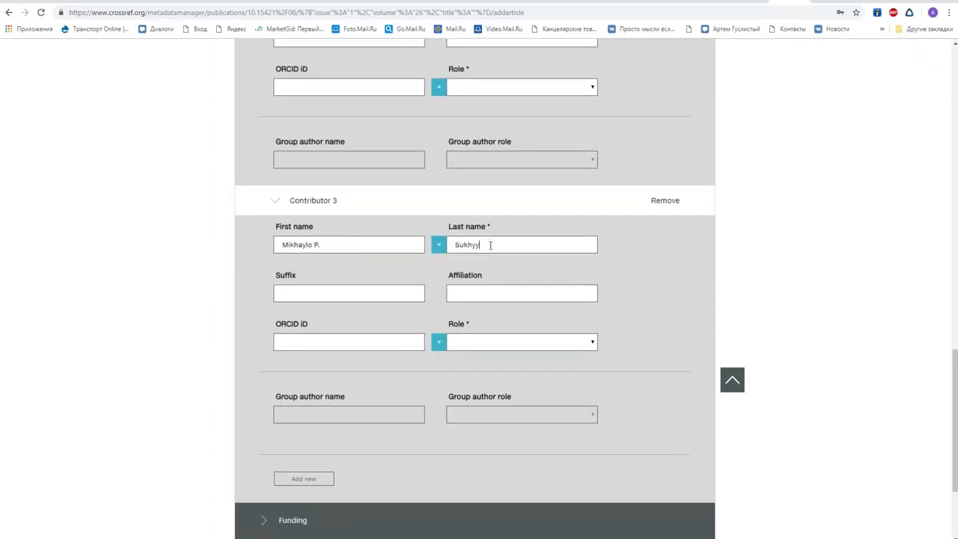
pyautogui.click(473, 342)
pyautogui.click(477, 366)
# - Add a fourth contributor and copy the fourth author's full name from the journal's article page into its first name
pyautogui.scroll(-1, 478, 366)
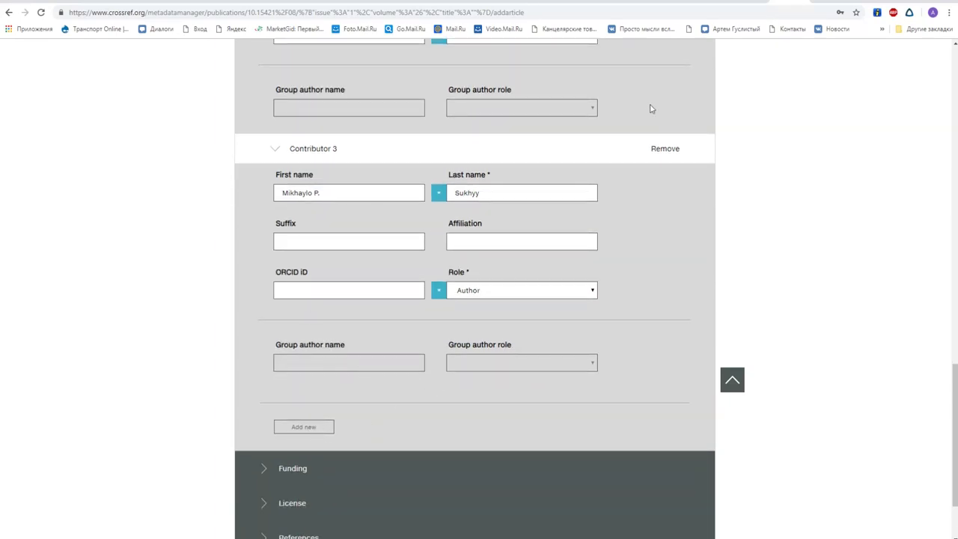
pyautogui.hotkey('ctrl', 'Tab')
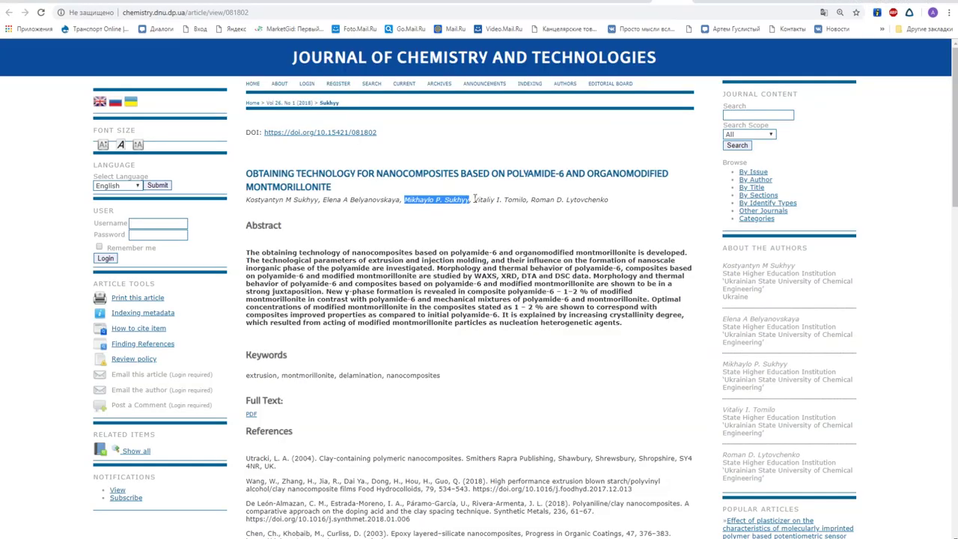
pyautogui.moveTo(474, 198); pyautogui.dragTo(528, 199)
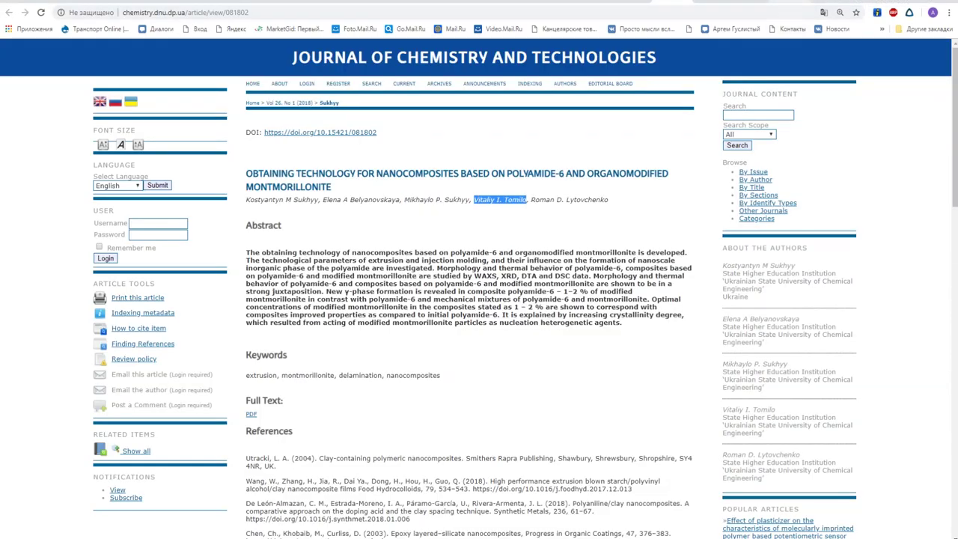
pyautogui.hotkey('ctrl', 'shift', 'Tab')
pyautogui.click(331, 425)
pyautogui.scroll(-3, 336, 314)
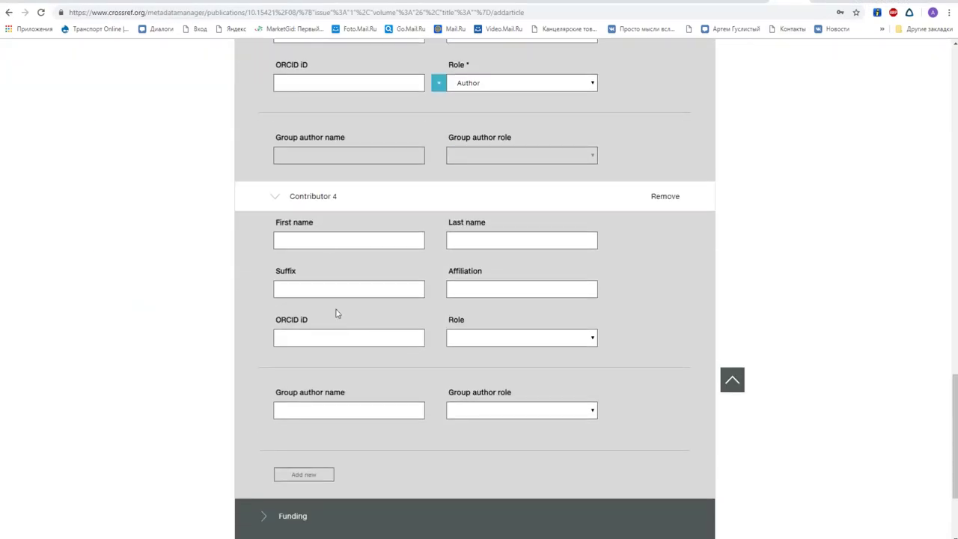
pyautogui.click(327, 239)
pyautogui.hotkey('ctrl', 'v')
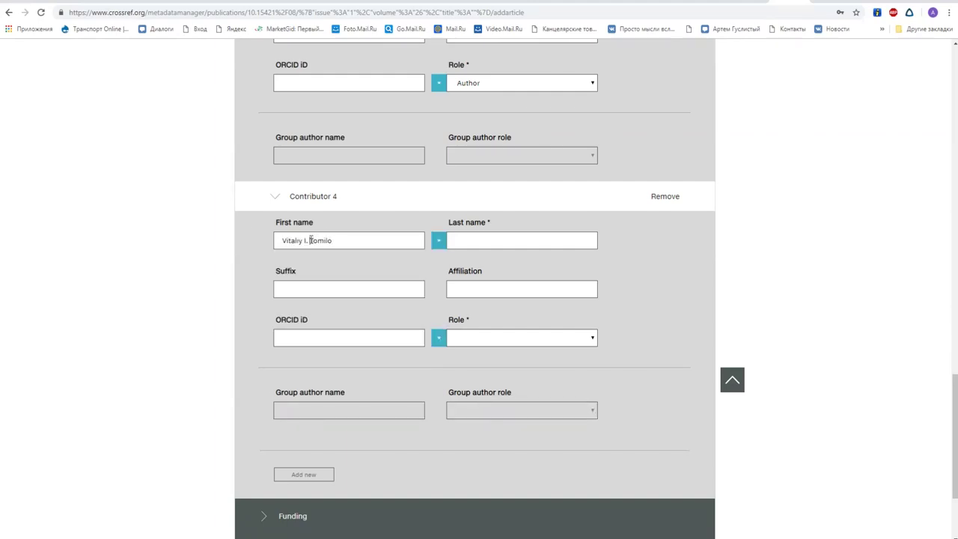
# - Move the surname of Contributor 4 from the first name into the last name and set the role to Author
pyautogui.moveTo(309, 240); pyautogui.dragTo(380, 238)
pyautogui.hotkey('ctrl', 'x')
pyautogui.click(470, 239)
pyautogui.hotkey('ctrl', 'v')
pyautogui.click(531, 339)
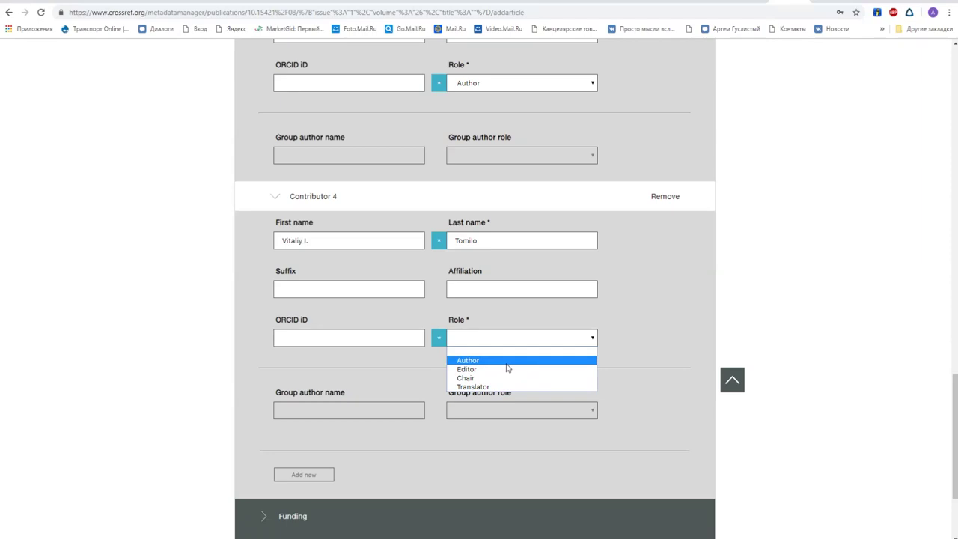
pyautogui.click(506, 362)
# - Add a fifth contributor and reselect Author as the role of Contributor 4
pyautogui.scroll(-1, 428, 362)
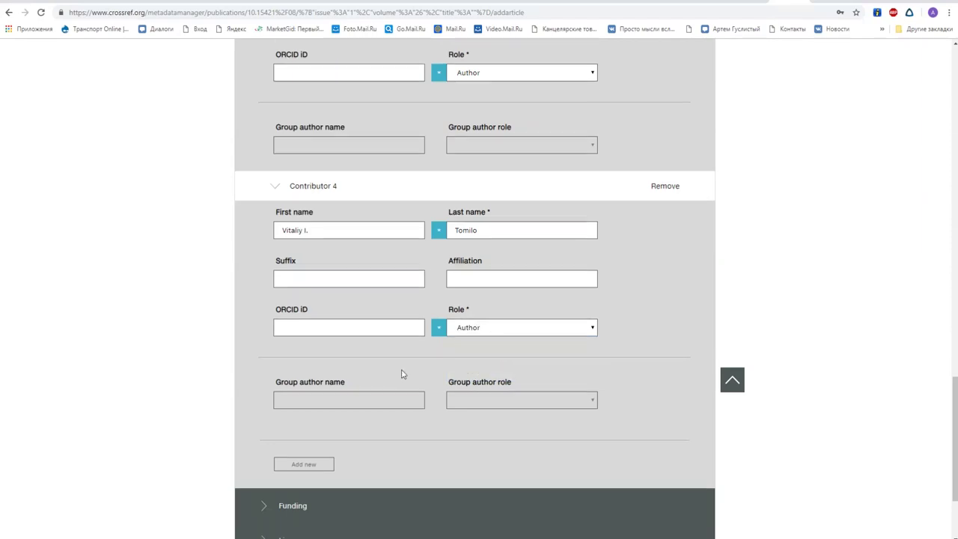
pyautogui.scroll(-1, 401, 374)
pyautogui.click(317, 371)
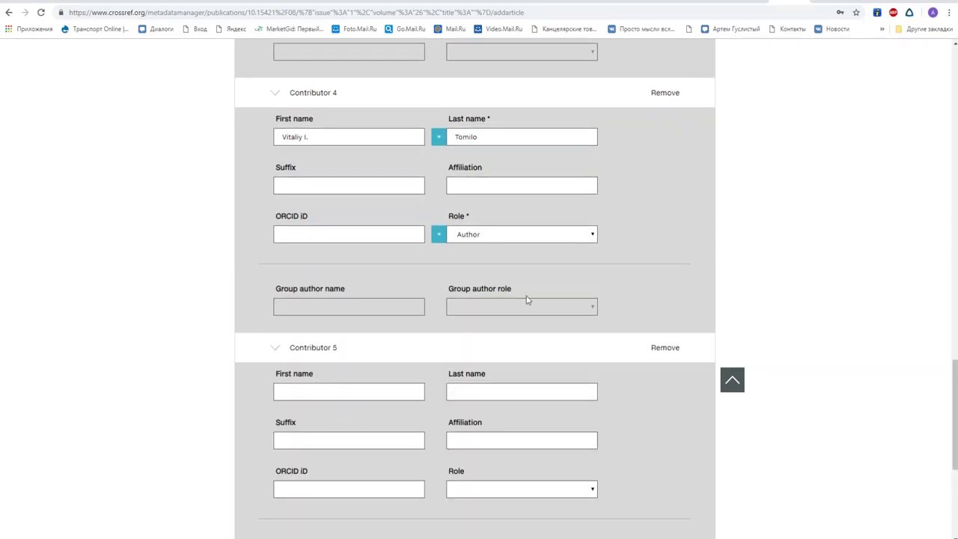
pyautogui.click(593, 236)
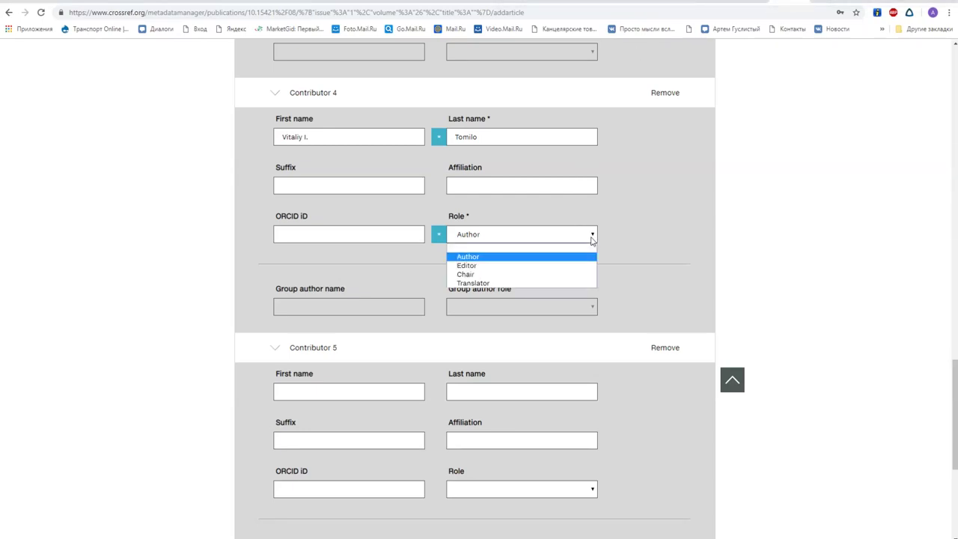
pyautogui.click(479, 258)
# - Copy the fifth author's full name from the journal's article page into the first name of Contributor 5
pyautogui.click(642, 7)
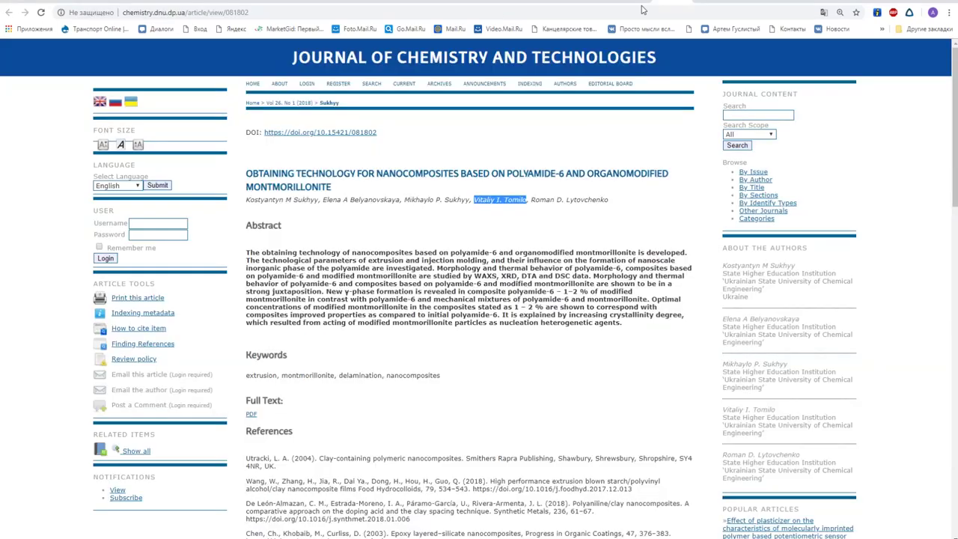
pyautogui.moveTo(530, 202); pyautogui.dragTo(608, 202)
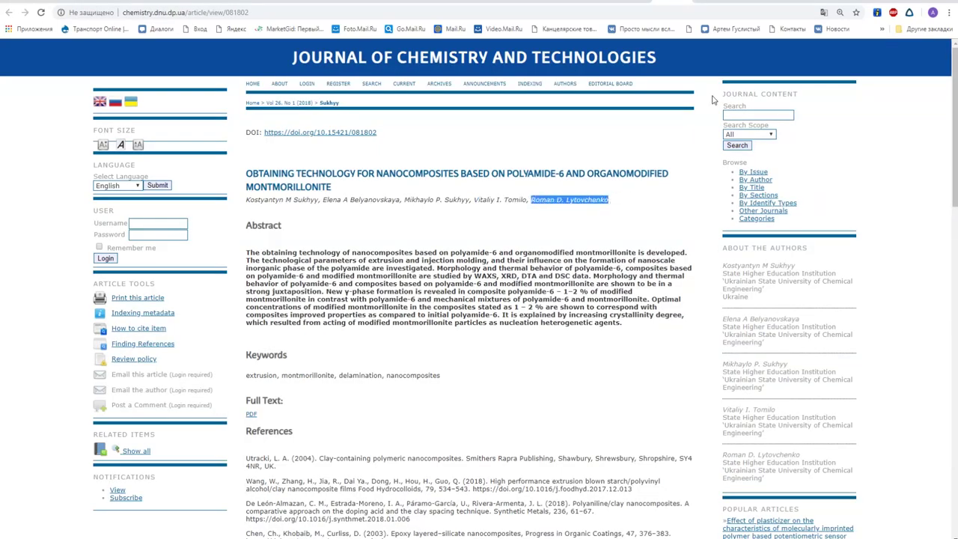
pyautogui.click(789, 3)
pyautogui.hotkey('ctrl', 'shift', 'Tab')
pyautogui.scroll(-3, 377, 315)
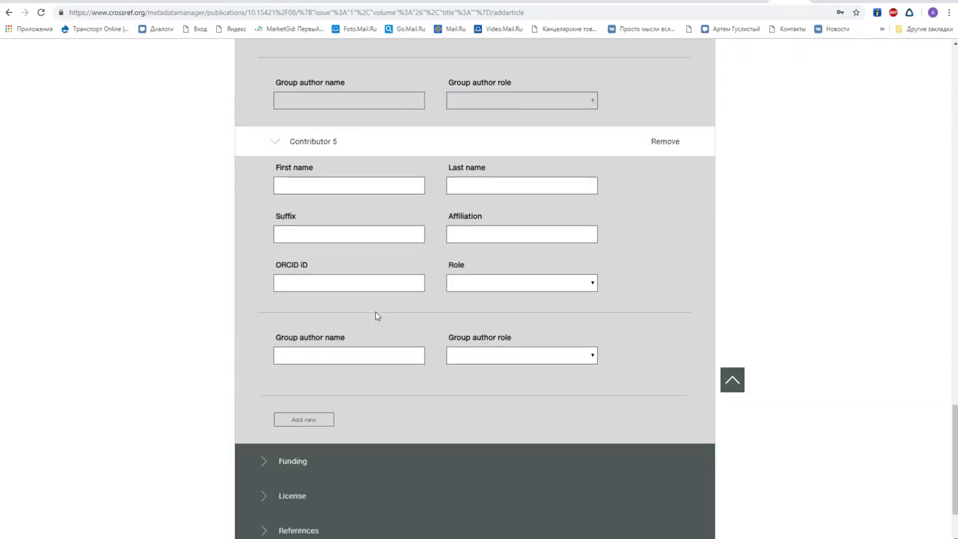
pyautogui.click(369, 188)
pyautogui.hotkey('ctrl', 'v')
# - Move the surname of Contributor 5 from the first name into the last name
pyautogui.moveTo(316, 185); pyautogui.dragTo(363, 185)
pyautogui.hotkey('ctrl', 'x')
pyautogui.click(509, 184)
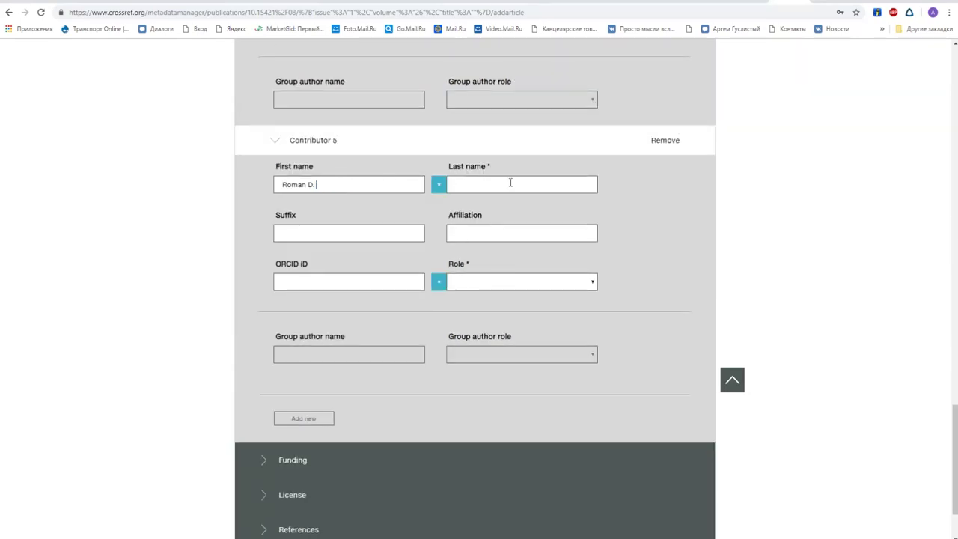
pyautogui.hotkey('ctrl', 'v')
pyautogui.scroll(2, 624, 286)
pyautogui.scroll(2, 624, 286)
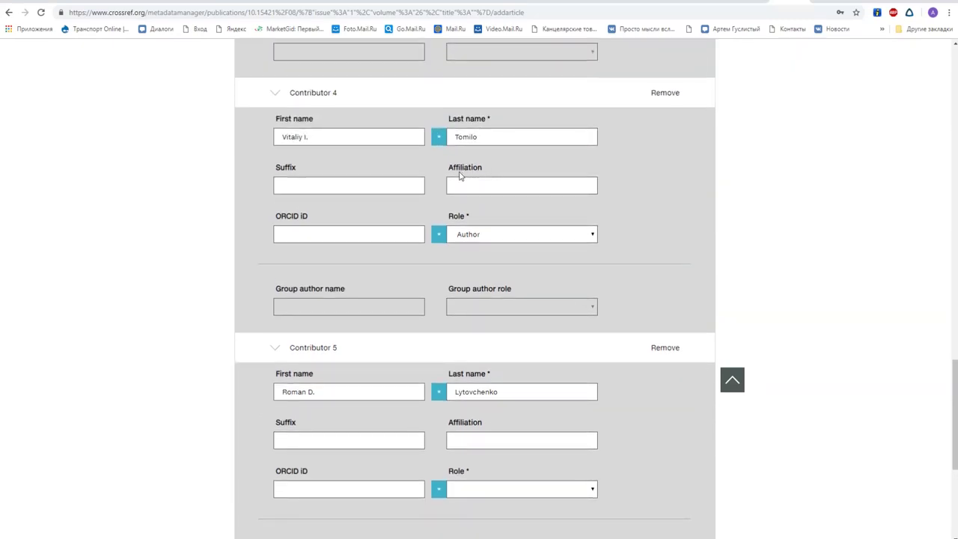
pyautogui.moveTo(447, 169); pyautogui.dragTo(525, 173)
pyautogui.click(603, 188)
# - Download the article's PDF from the journal's full-text page and open the downloaded file
pyautogui.click(692, 3)
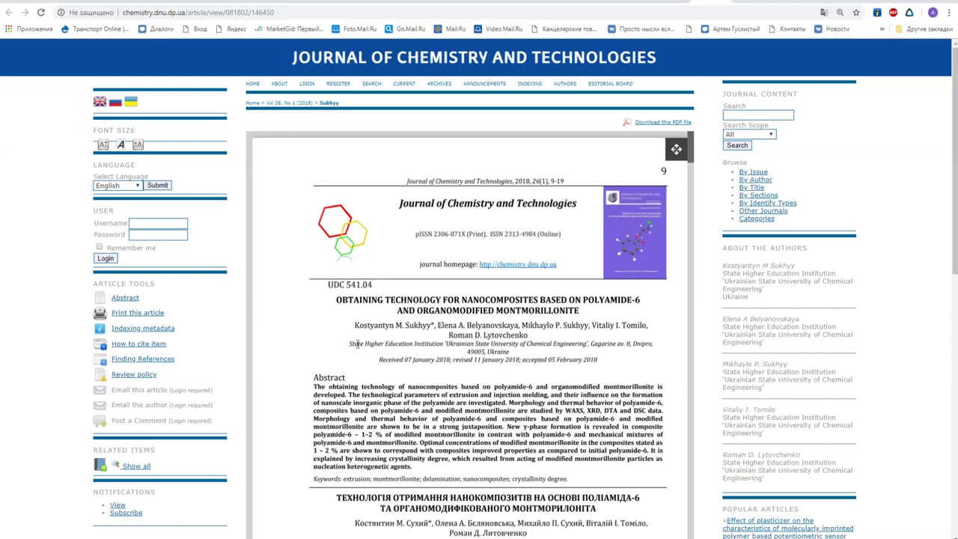
pyautogui.doubleClick(356, 343)
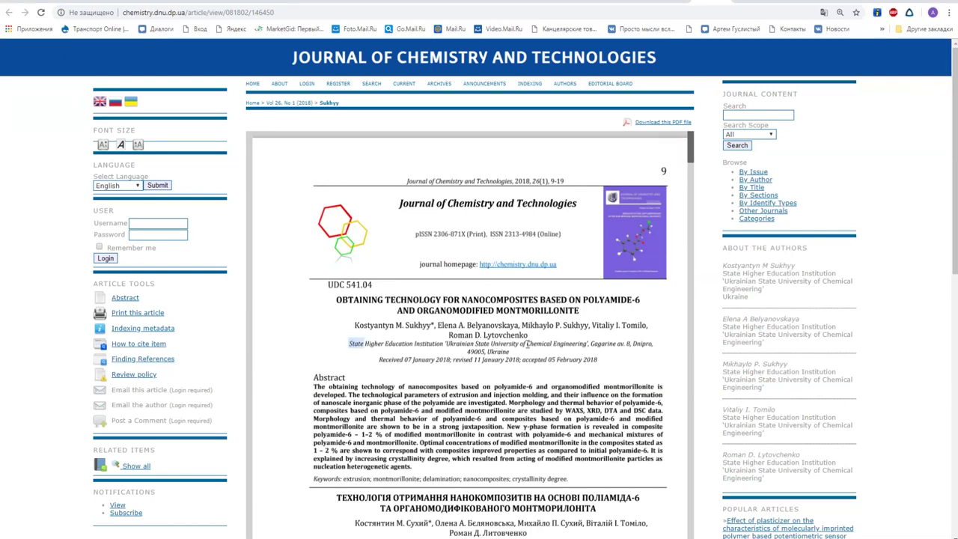
pyautogui.click(661, 122)
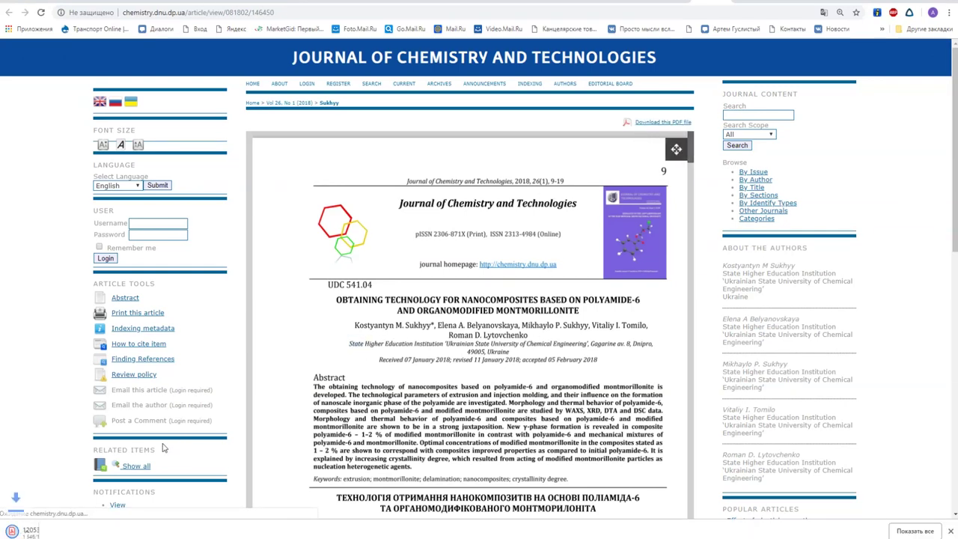
pyautogui.click(45, 530)
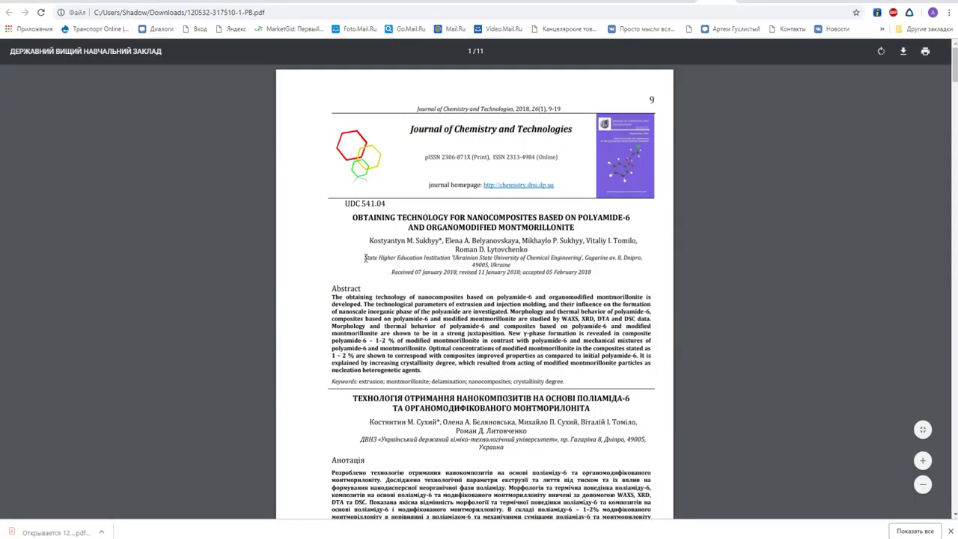
# - Copy "State Higher Education Institution 'Ukrainian State University of Chemical Engineering'" from the PDF into Contributor 1's affiliation, without the trailing comma
pyautogui.moveTo(366, 258); pyautogui.dragTo(581, 260)
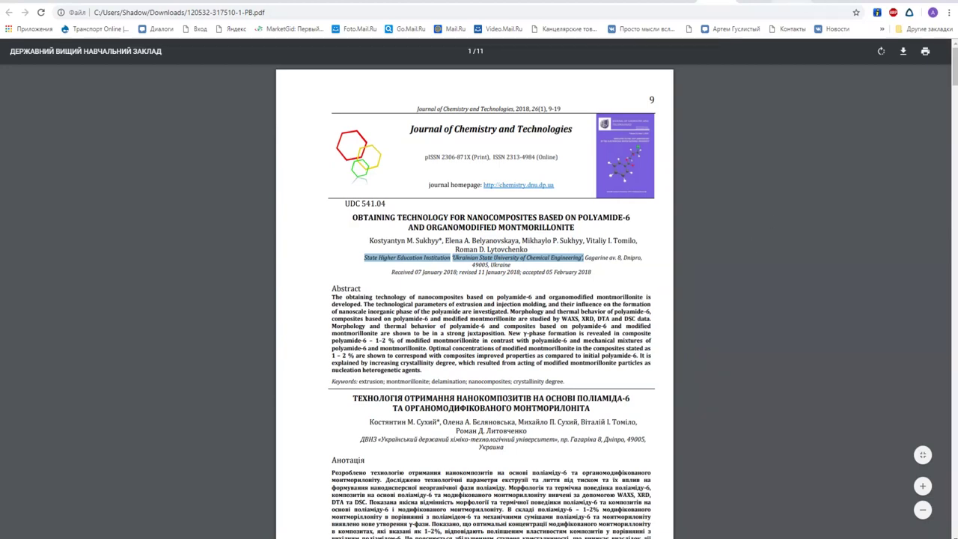
pyautogui.hotkey('ctrl', 'Tab')
pyautogui.scroll(13, 560, 242)
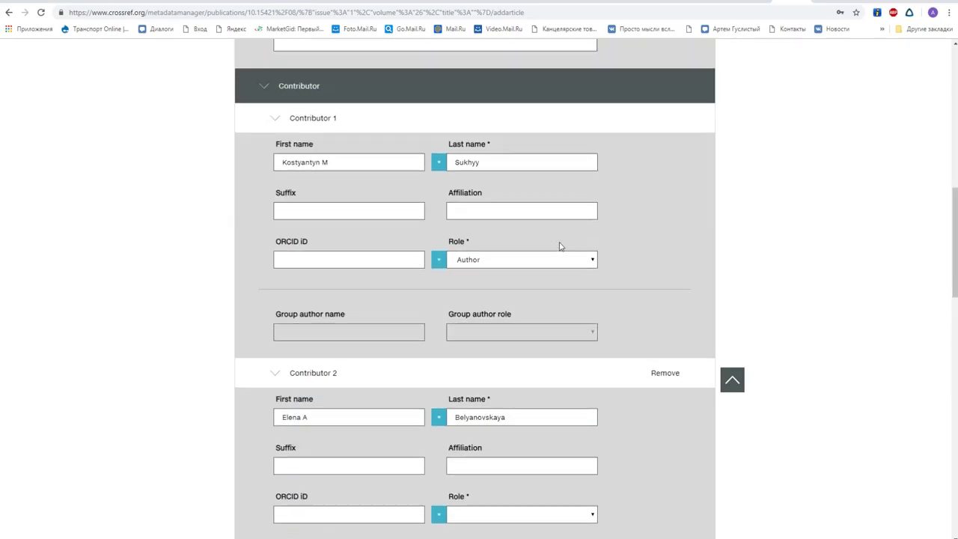
pyautogui.scroll(-3, 560, 242)
pyautogui.click(509, 197)
pyautogui.hotkey('ctrl', 'v')
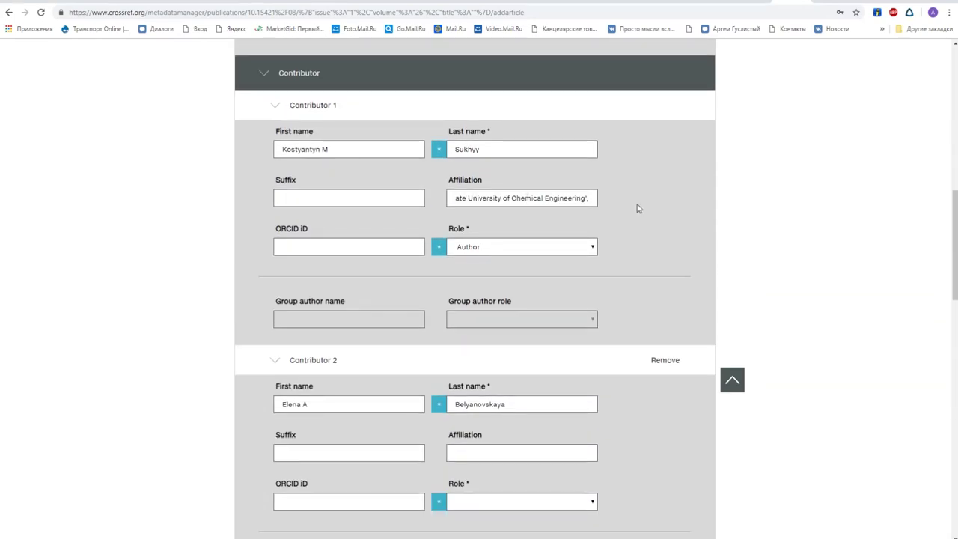
pyautogui.hotkey('ctrl', 'a')
# - Paste the institution name, without the trailing comma, as the affiliation of Contributors 2 and 3
pyautogui.scroll(-4, 598, 209)
pyautogui.click(530, 199)
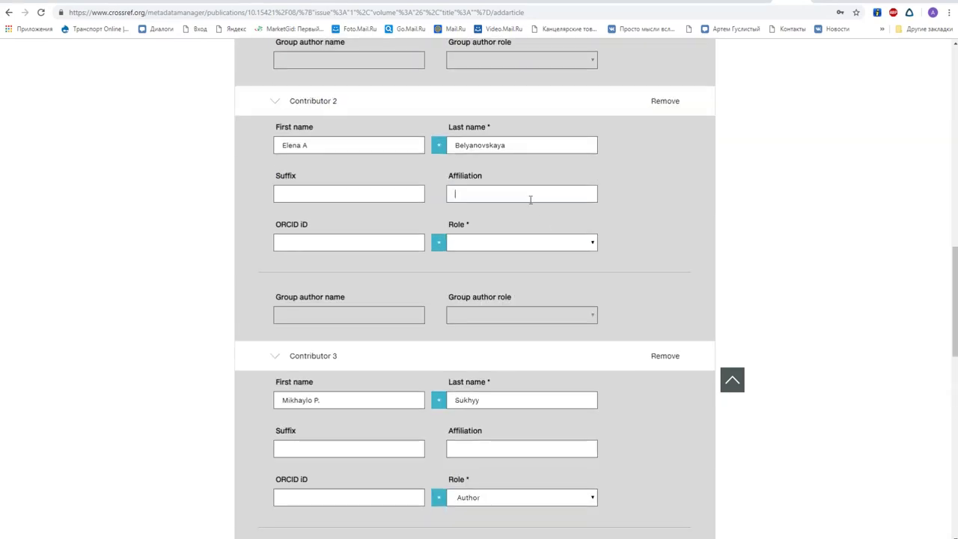
pyautogui.hotkey('ctrl', 'v')
pyautogui.scroll(-1, 576, 246)
pyautogui.scroll(-3, 576, 247)
pyautogui.click(501, 293)
pyautogui.hotkey('ctrl', 'v')
# - Paste the same institution name as the affiliation of Contributors 4 and 5
pyautogui.scroll(-4, 561, 265)
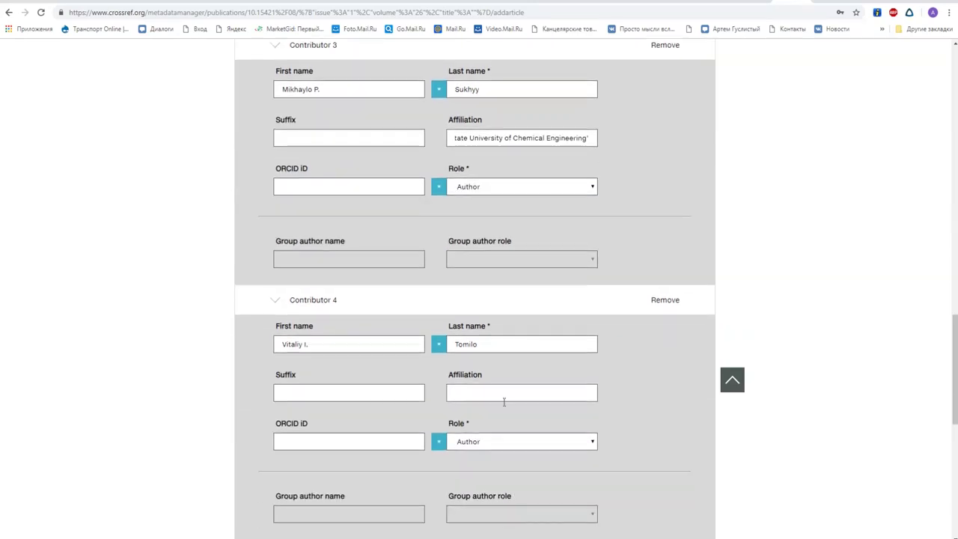
pyautogui.click(505, 395)
pyautogui.hotkey('ctrl', 'v')
pyautogui.scroll(-3, 515, 325)
pyautogui.click(485, 387)
pyautogui.hotkey('ctrl', 'v')
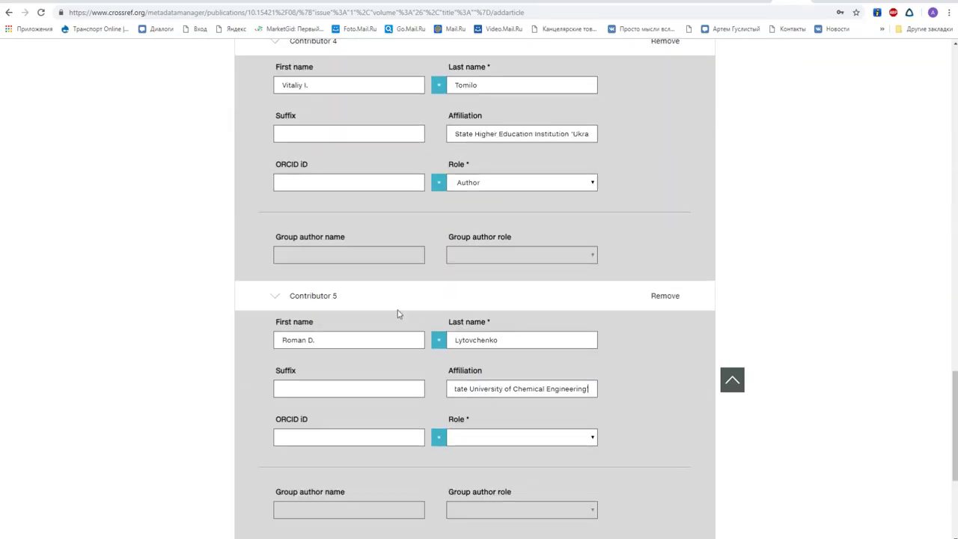
pyautogui.scroll(-3, 395, 309)
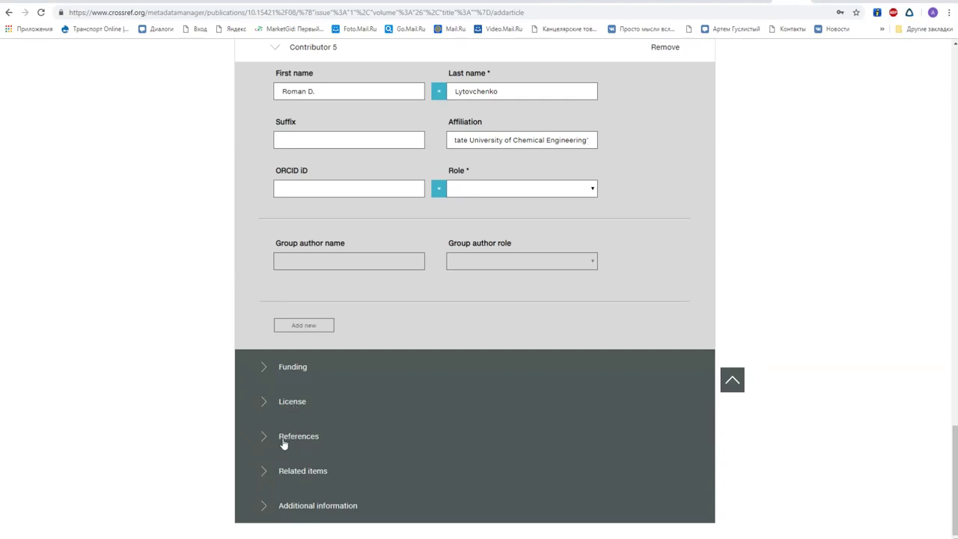
# - Copy the full reference list from the article's web page into the References section of the Crossref form and match the references
pyautogui.click(306, 437)
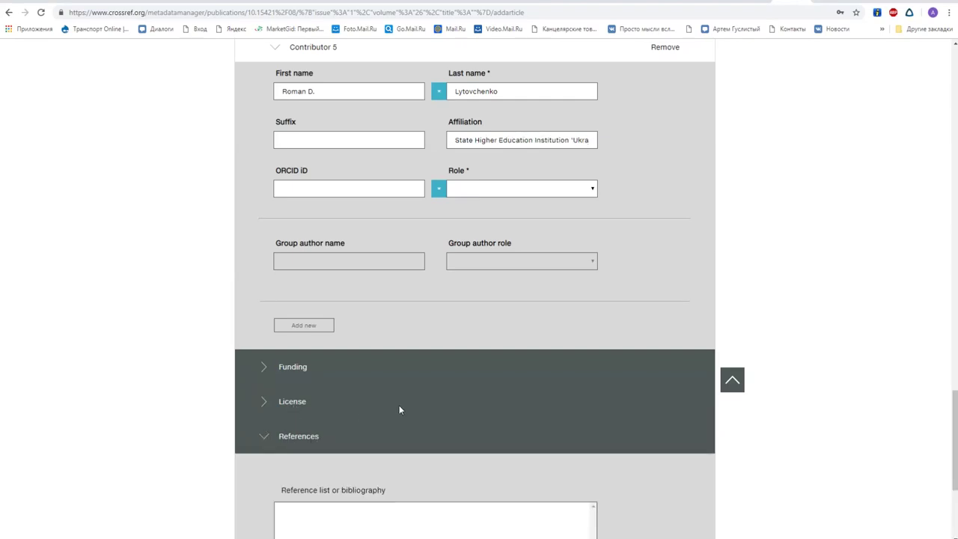
pyautogui.scroll(-3, 400, 400)
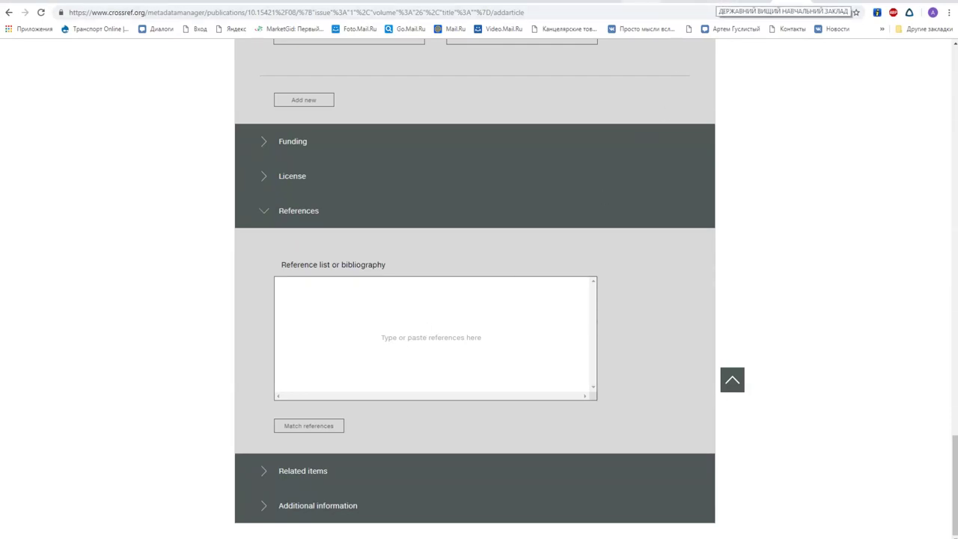
pyautogui.click(711, 3)
pyautogui.scroll(-5, 261, 97)
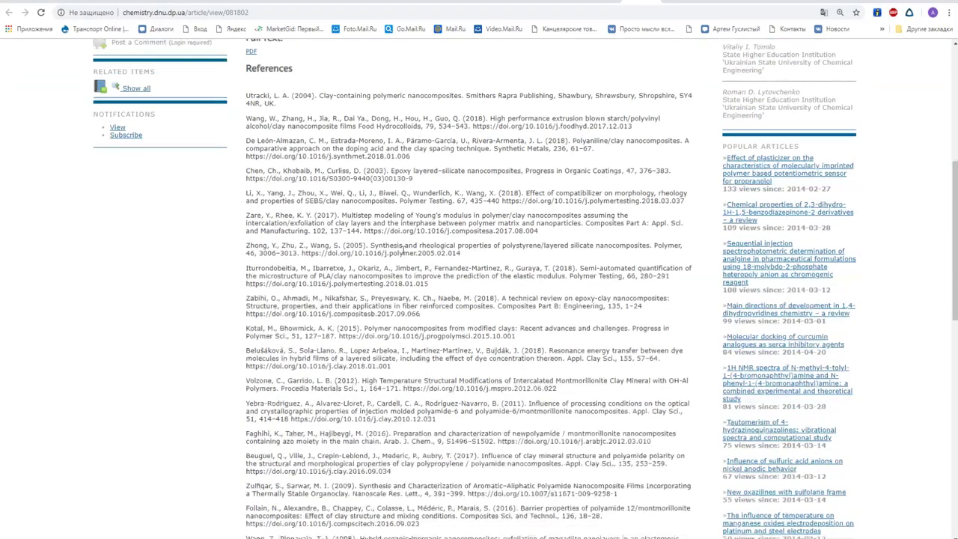
pyautogui.moveTo(246, 95); pyautogui.dragTo(658, 255)
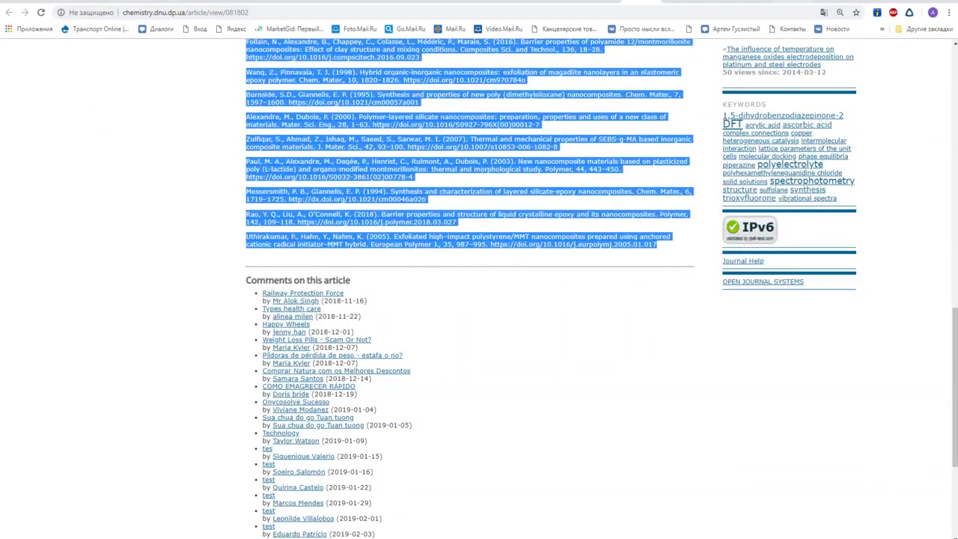
pyautogui.click(659, 3)
pyautogui.click(496, 310)
pyautogui.hotkey('ctrl', 'v')
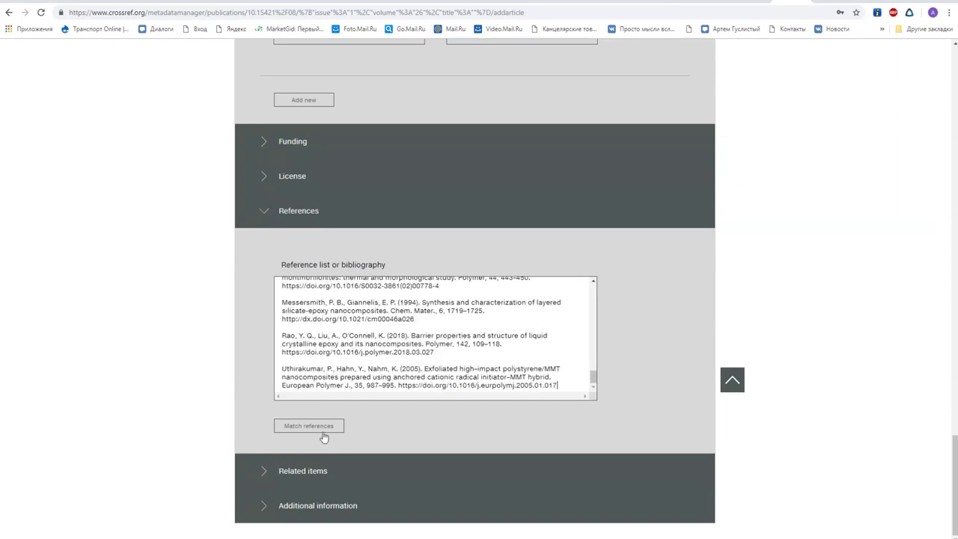
pyautogui.click(324, 429)
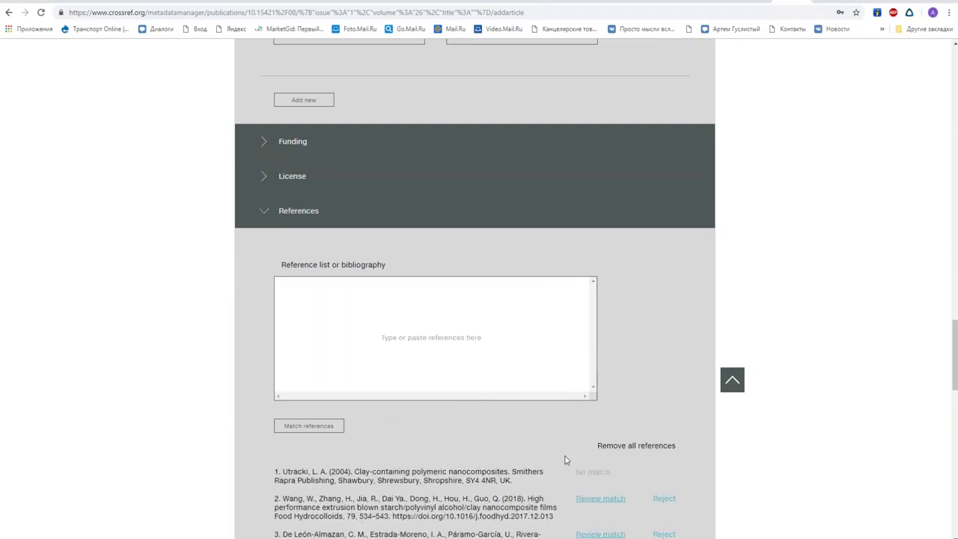
# - Examine the list of matched references for entries without a match and for the review and reject options
pyautogui.scroll(-2, 475, 299)
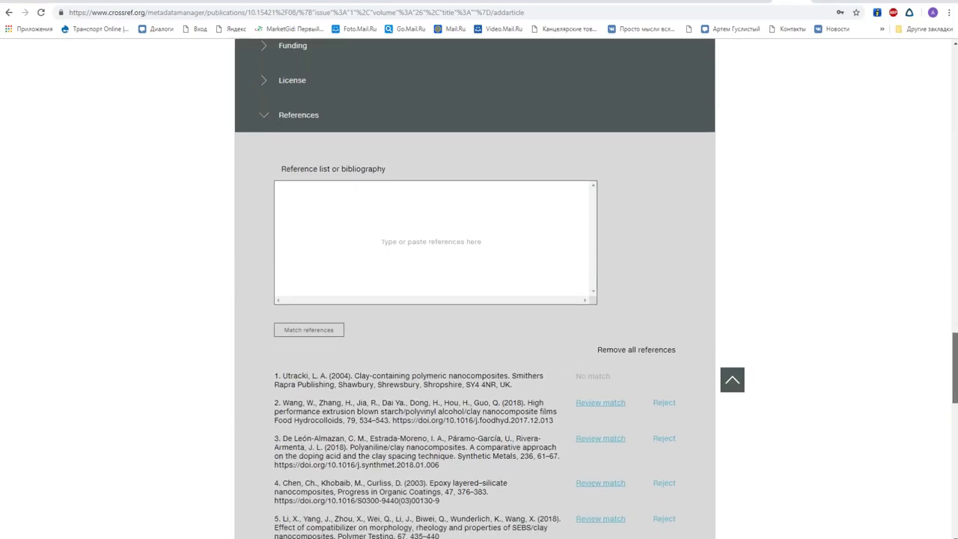
pyautogui.scroll(-1, 475, 288)
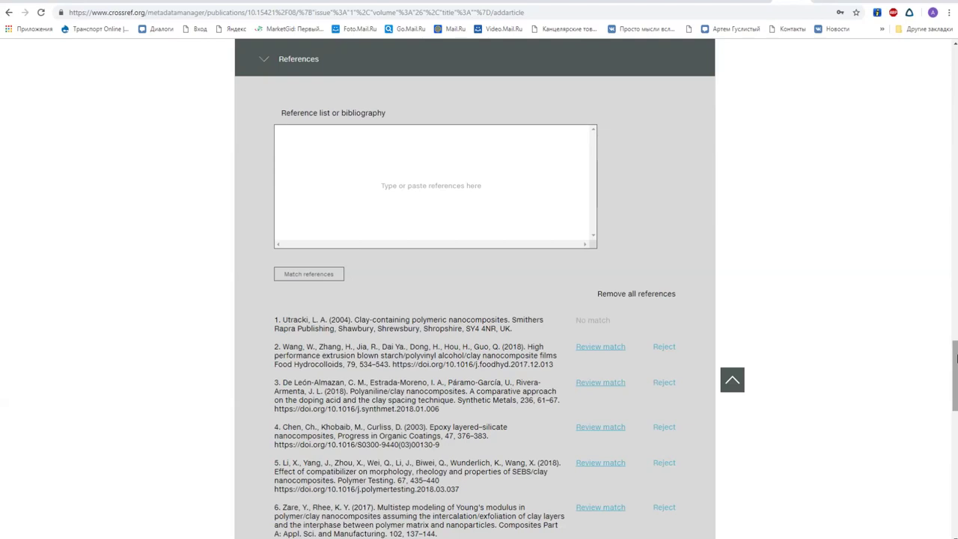
pyautogui.moveTo(956, 359); pyautogui.dragTo(956, 396)
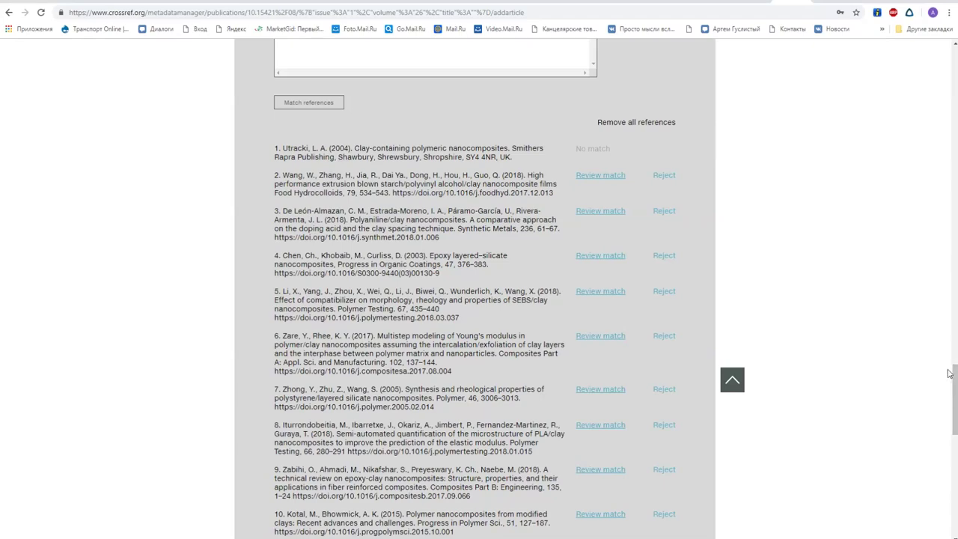
pyautogui.moveTo(953, 389); pyautogui.dragTo(953, 368)
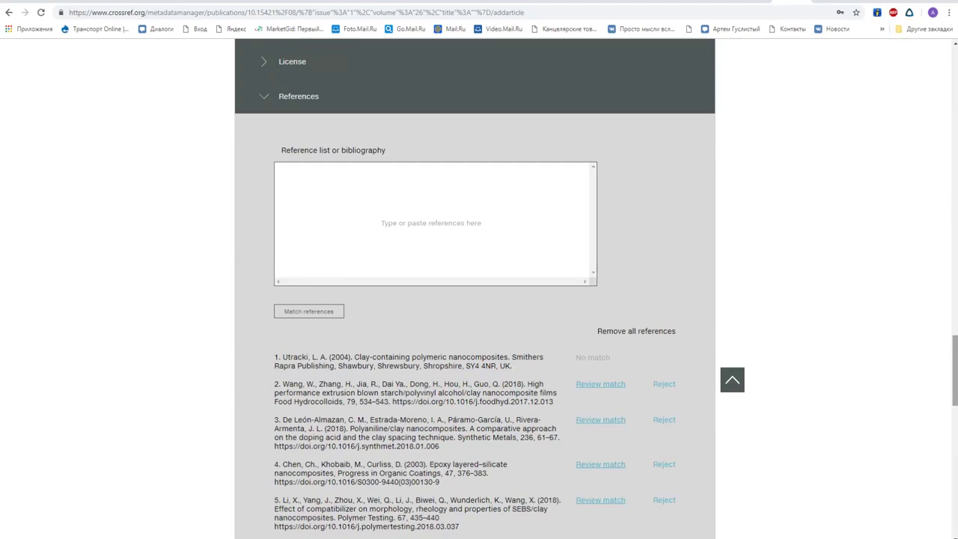
pyautogui.moveTo(953, 368)
pyautogui.mouseDown()
pyautogui.moveTo(952, 275)
pyautogui.moveTo(954, 379)
pyautogui.mouseUp()
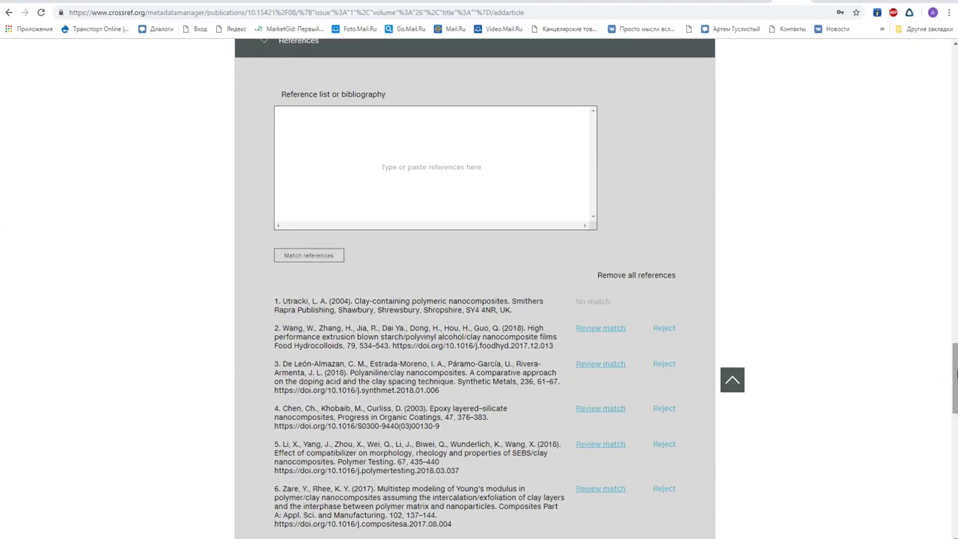
pyautogui.moveTo(956, 373); pyautogui.dragTo(955, 400)
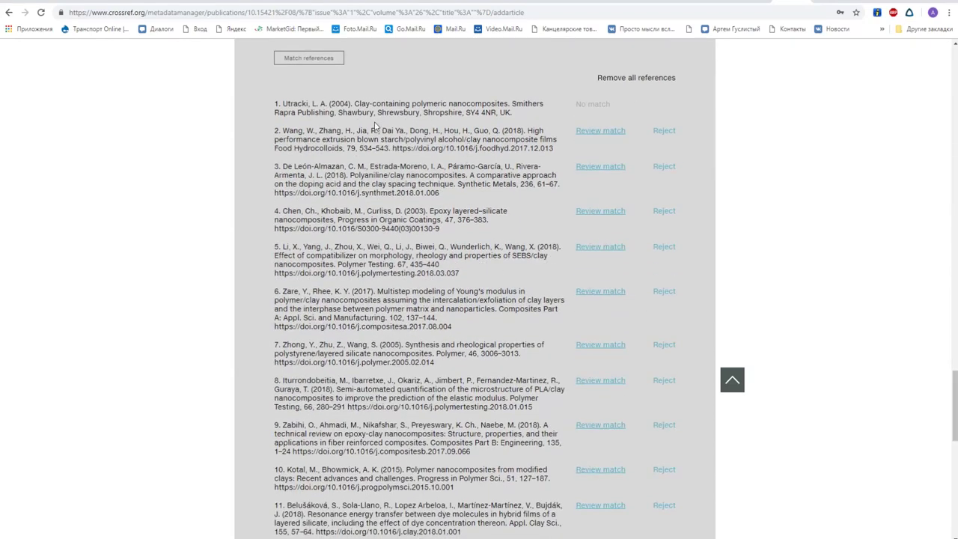
pyautogui.scroll(-1, 376, 122)
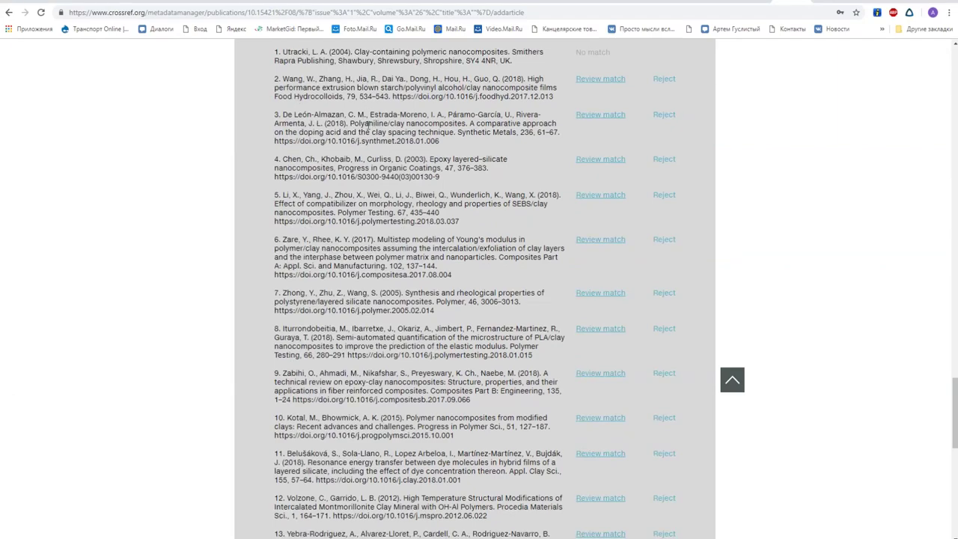
pyautogui.scroll(2, 595, 123)
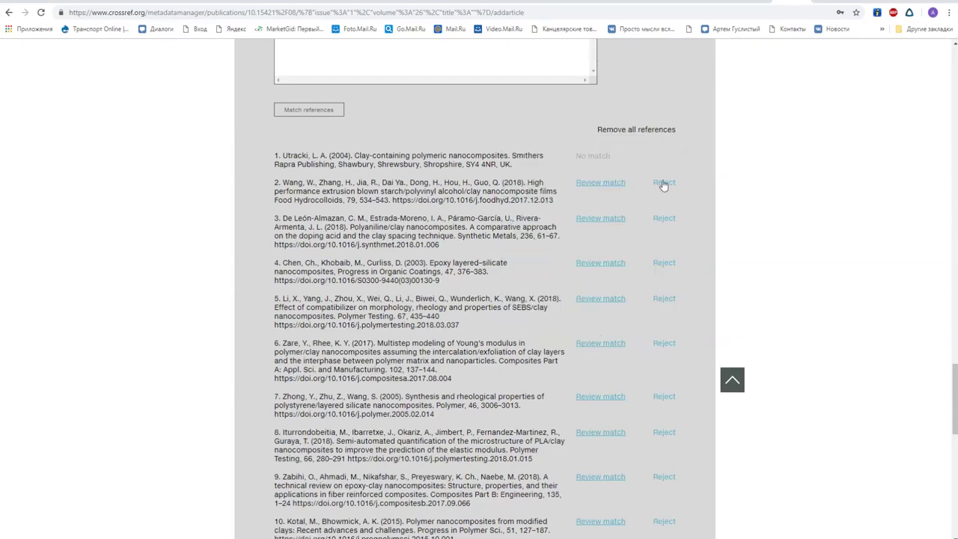
pyautogui.scroll(-3, 663, 191)
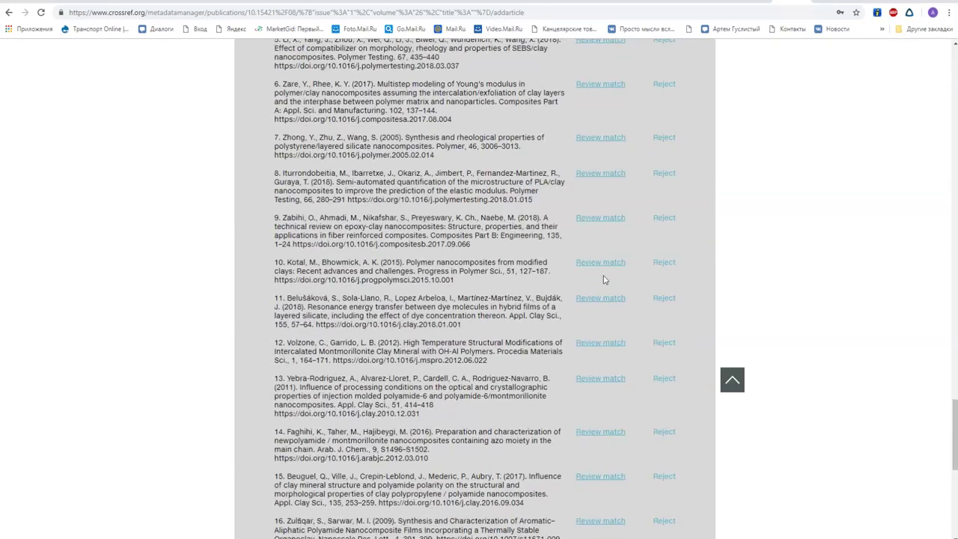
pyautogui.scroll(4, 669, 267)
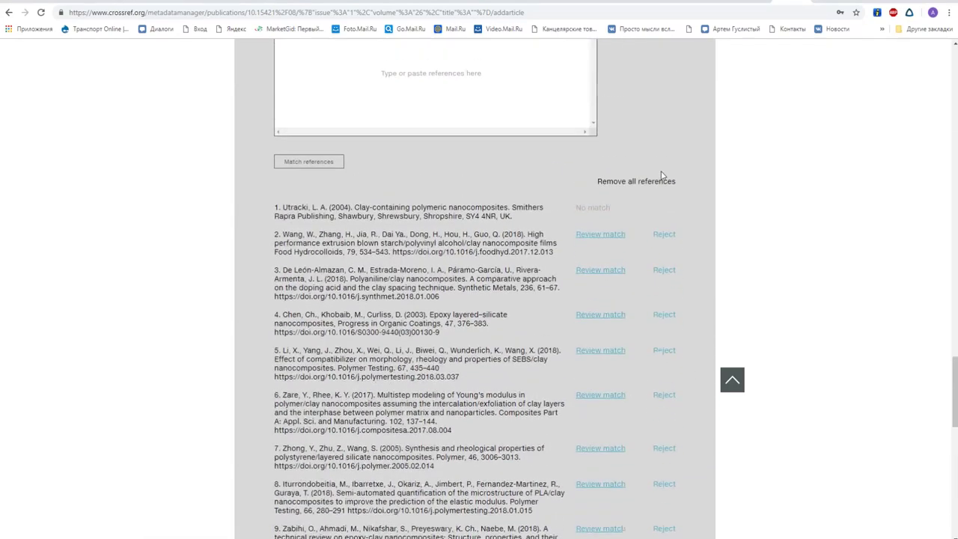
pyautogui.scroll(-5, 657, 252)
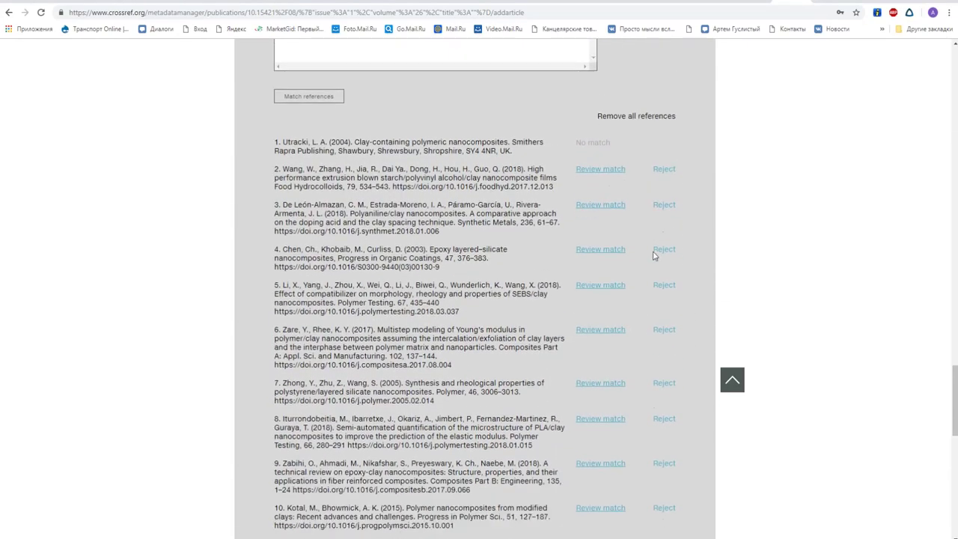
pyautogui.scroll(-6, 654, 255)
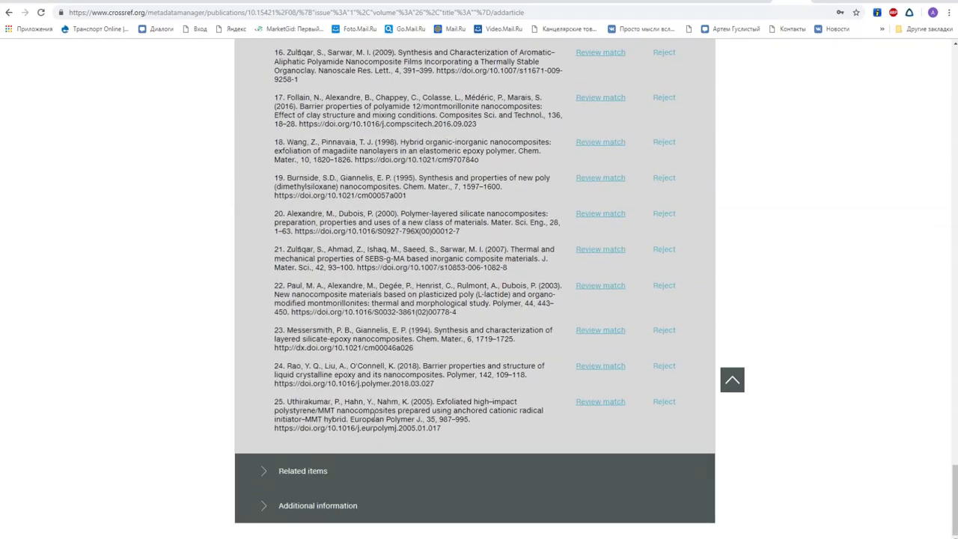
# - Set the article's language to English in the additional information
pyautogui.click(289, 507)
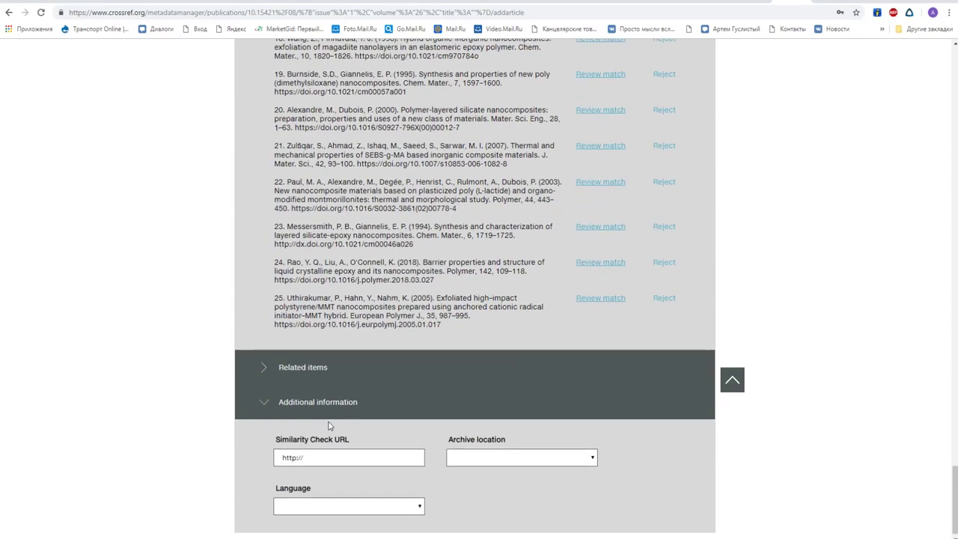
pyautogui.click(405, 499)
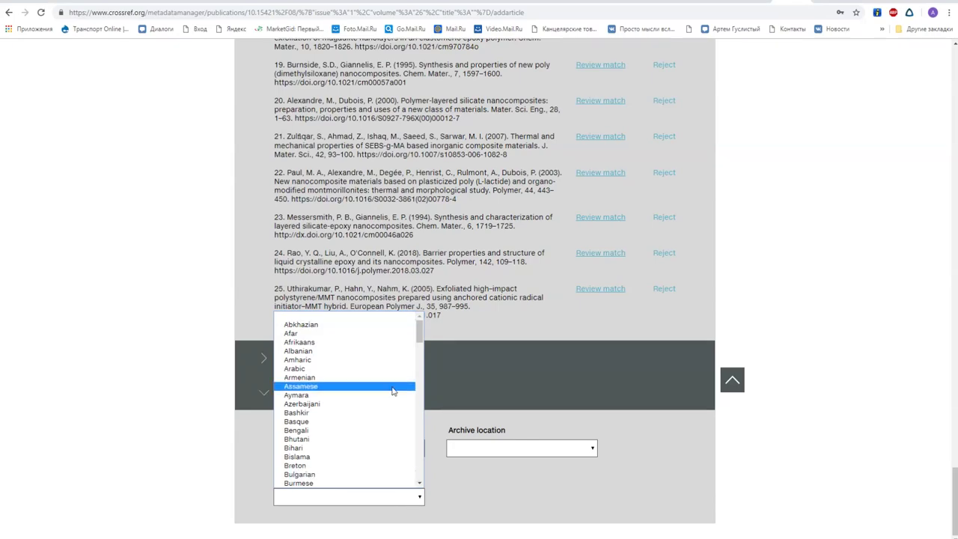
pyautogui.scroll(-3, 364, 424)
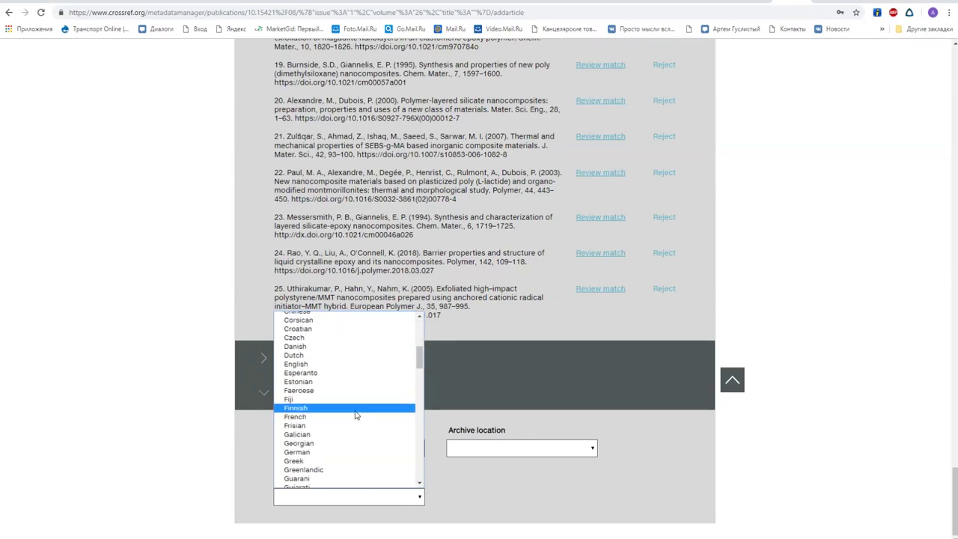
pyautogui.click(352, 364)
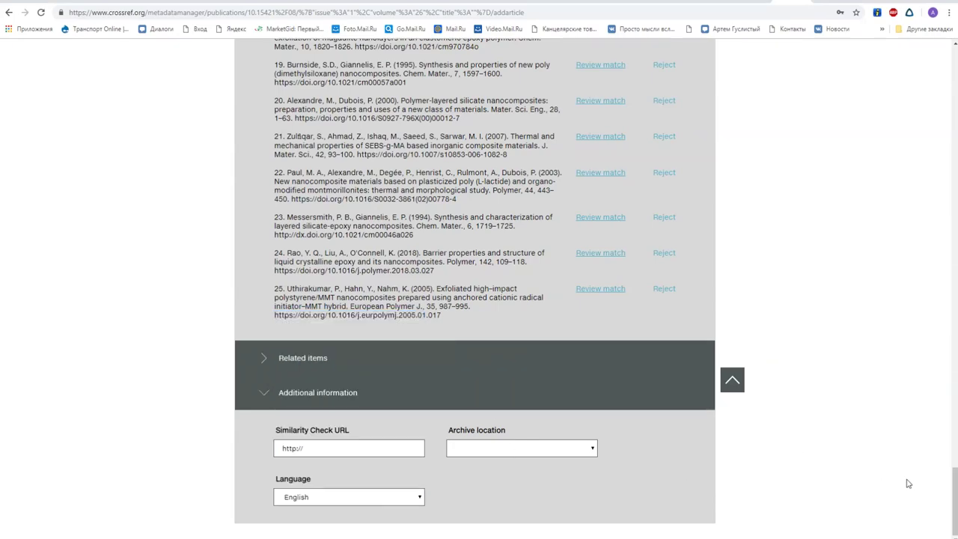
# - Save the article record with its references and language
pyautogui.moveTo(955, 500); pyautogui.dragTo(955, 263)
pyautogui.scroll(20, 475, 288)
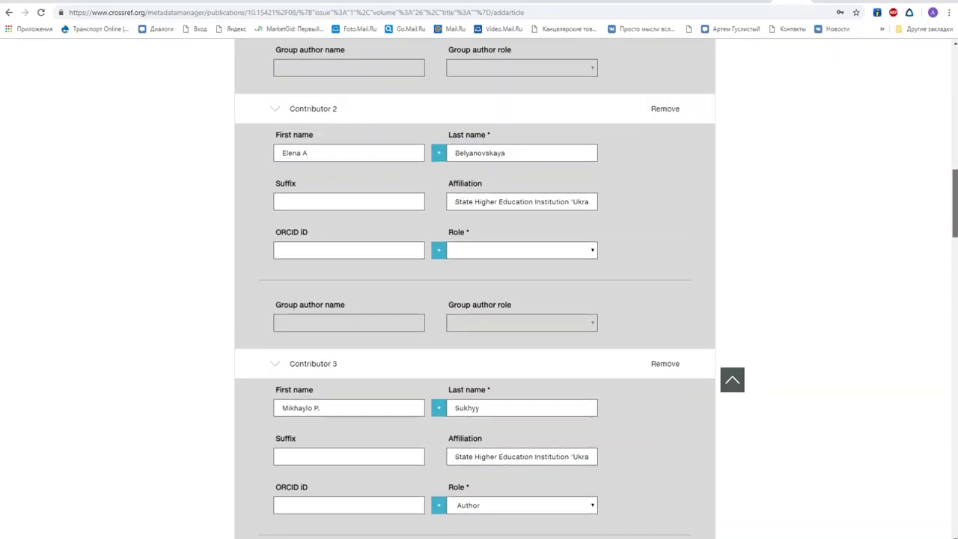
pyautogui.scroll(4, 834, 139)
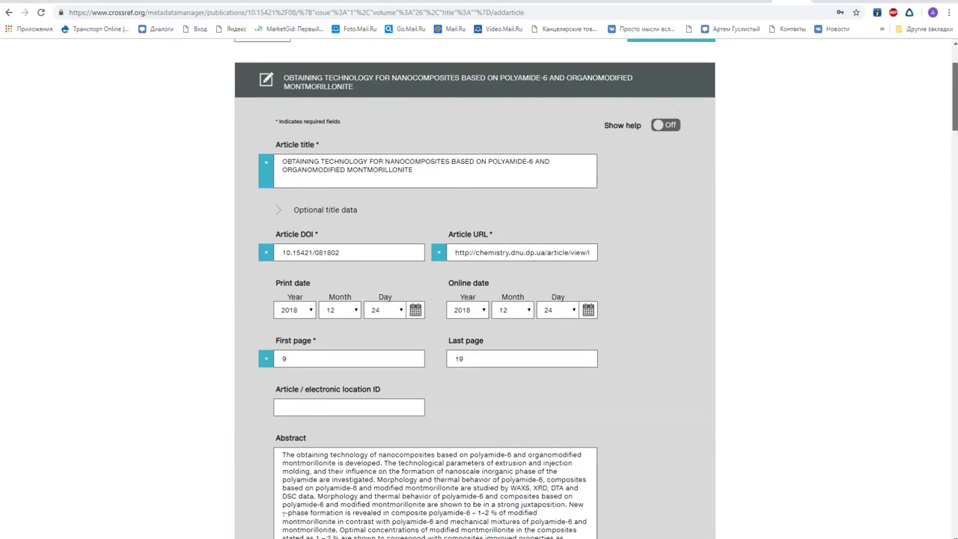
pyautogui.scroll(2, 603, 159)
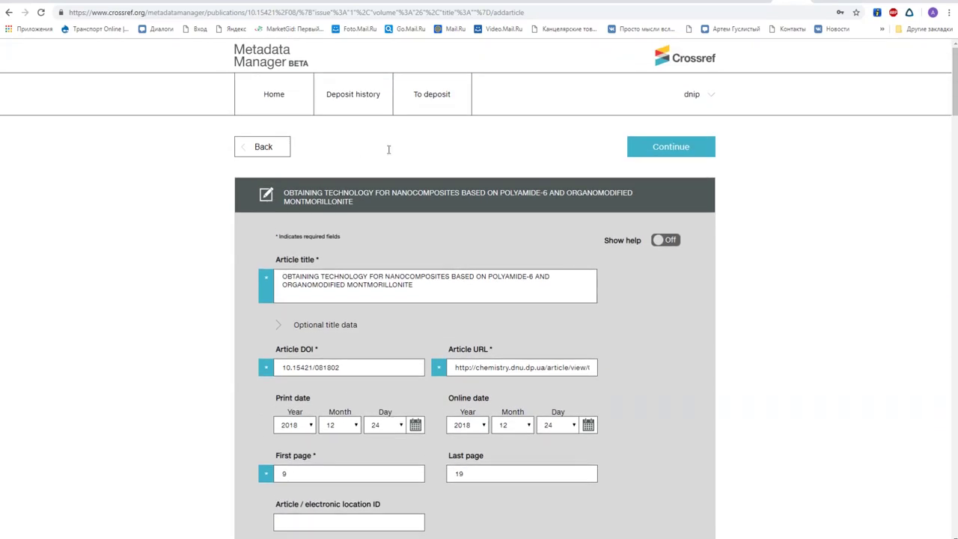
pyautogui.click(680, 153)
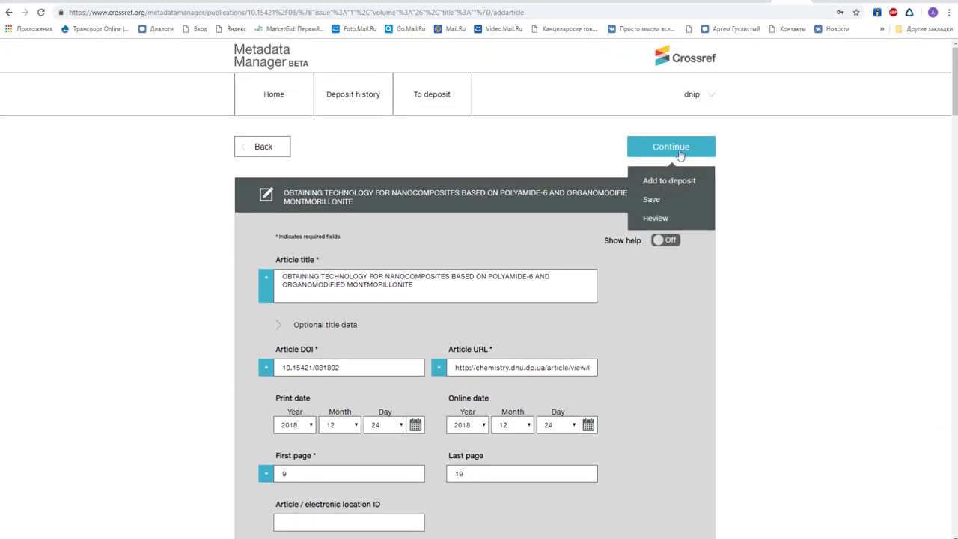
pyautogui.click(652, 199)
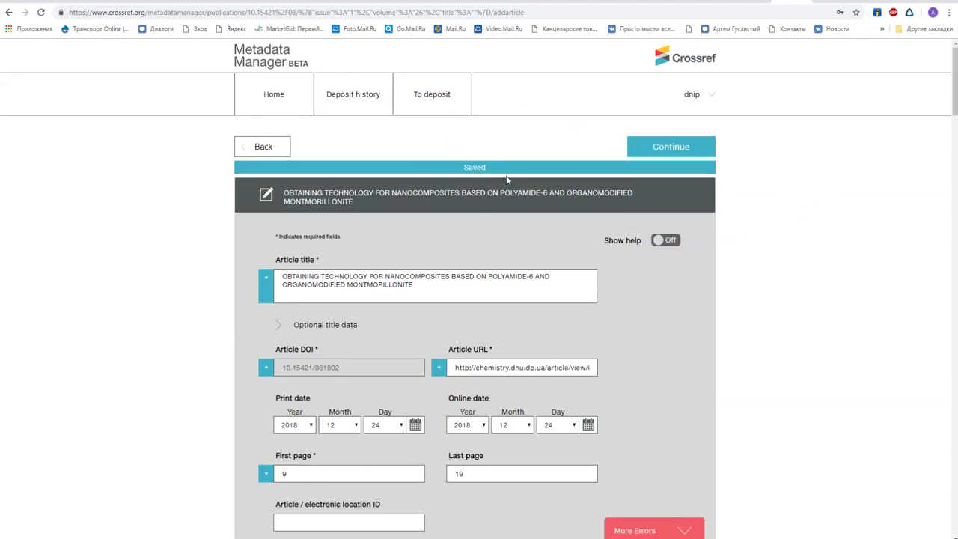
# - Find the contributors flagged for a missing role and set the role of Contributors 2 and 5 to Author
pyautogui.scroll(-15, 927, 285)
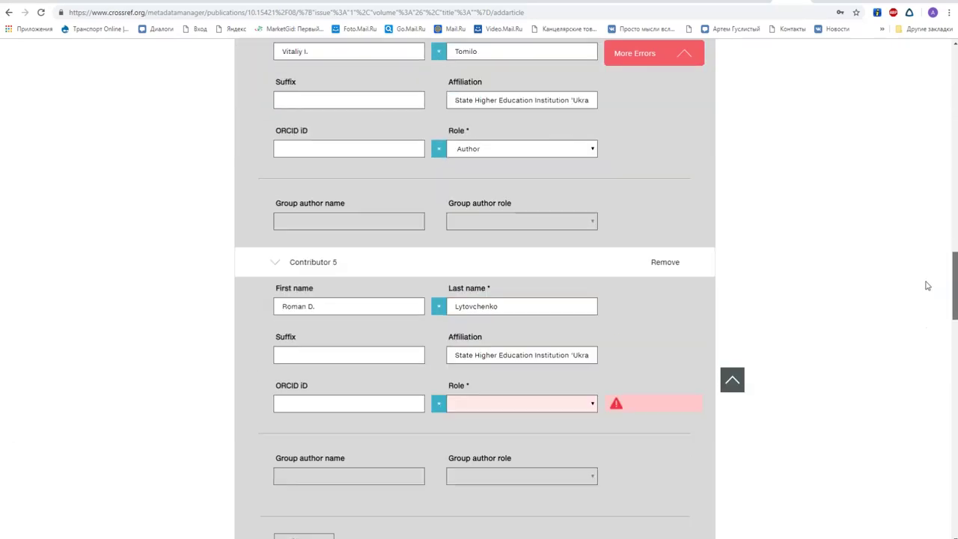
pyautogui.scroll(1, 931, 296)
pyautogui.scroll(-3, 931, 311)
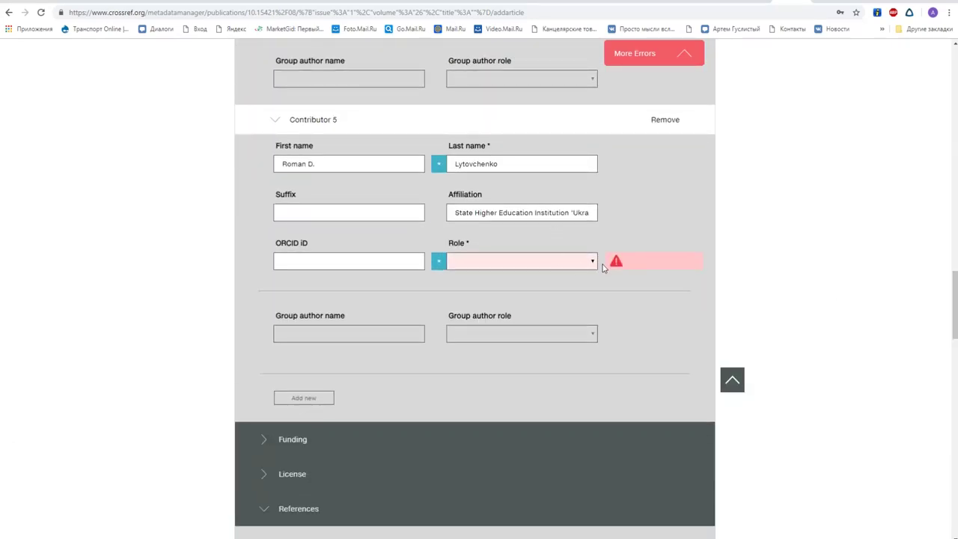
pyautogui.scroll(12, 908, 309)
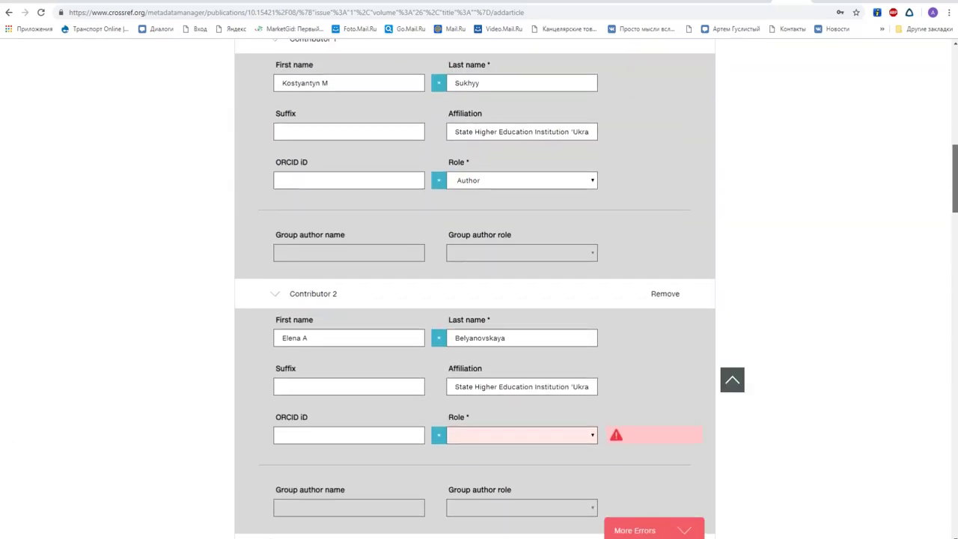
pyautogui.scroll(5, 955, 189)
pyautogui.scroll(-6, 955, 190)
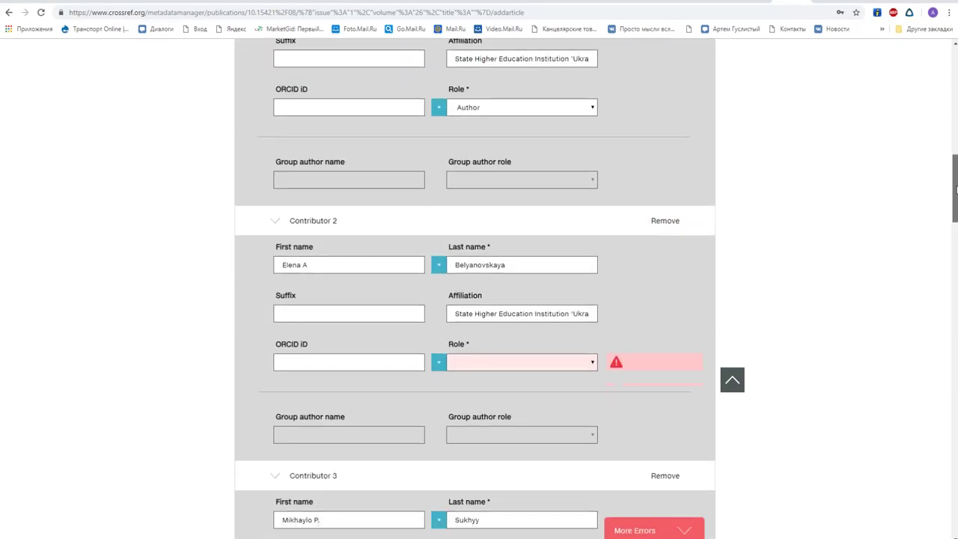
pyautogui.scroll(-1, 956, 190)
pyautogui.click(549, 302)
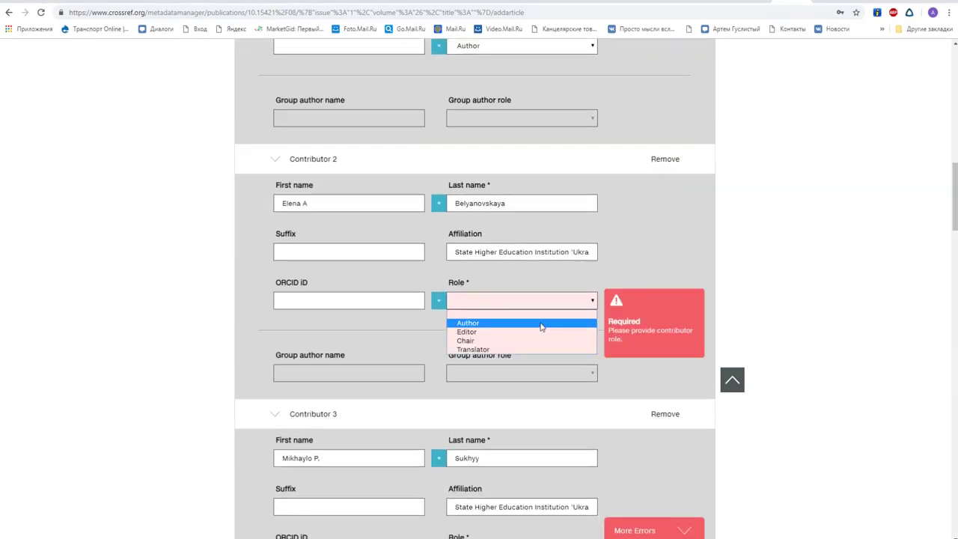
pyautogui.click(542, 326)
pyautogui.scroll(-11, 541, 326)
pyautogui.click(554, 236)
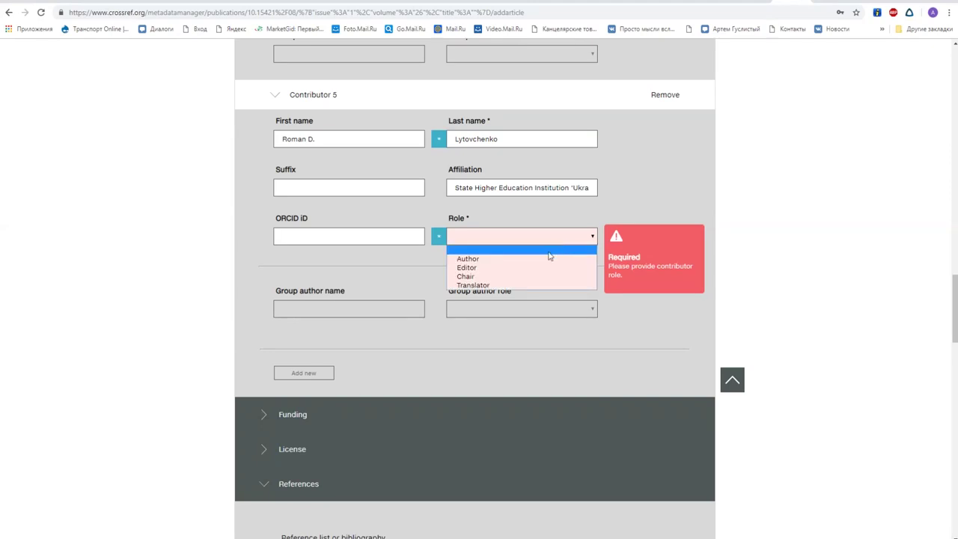
pyautogui.click(554, 260)
# - Save the article record with its completed contributor roles and return to the journal's list of records
pyautogui.moveTo(954, 303); pyautogui.dragTo(954, 79)
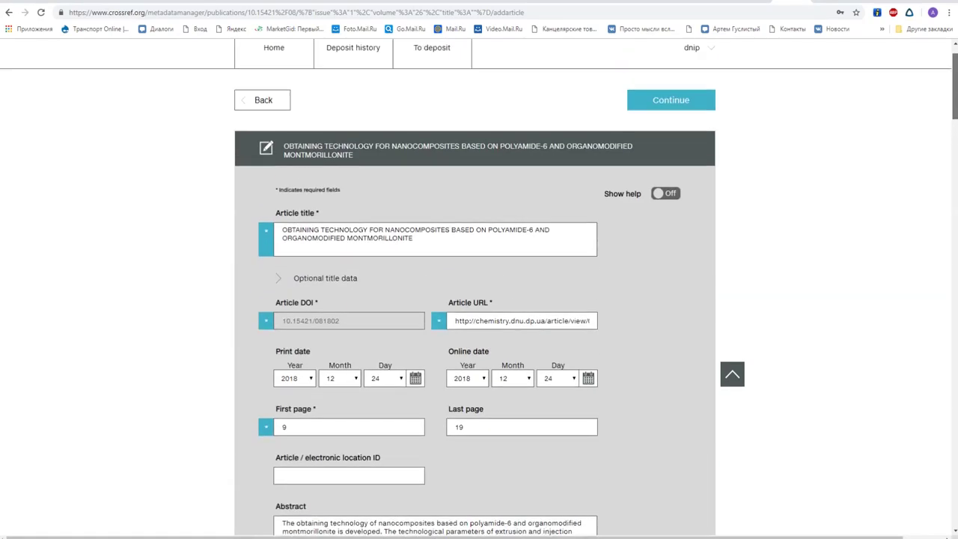
pyautogui.click(683, 151)
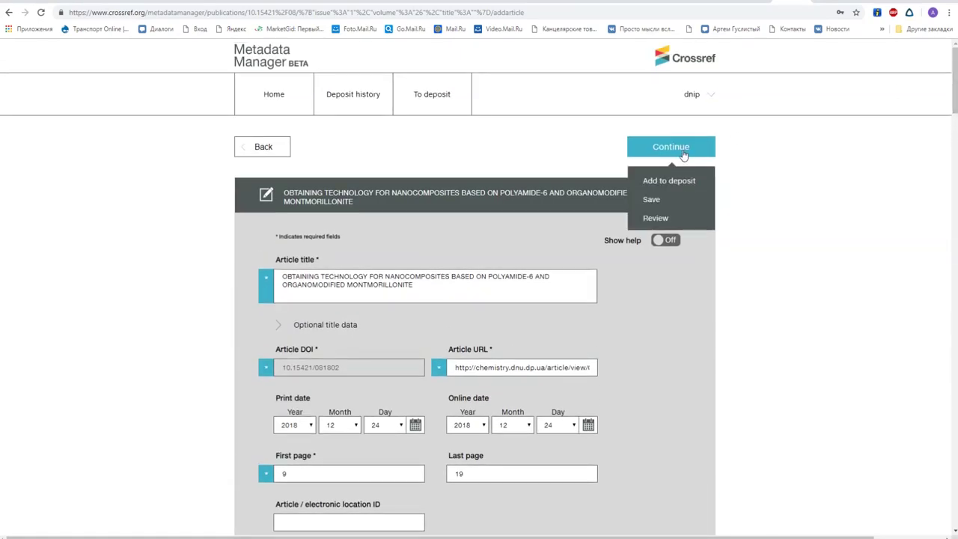
pyautogui.click(664, 201)
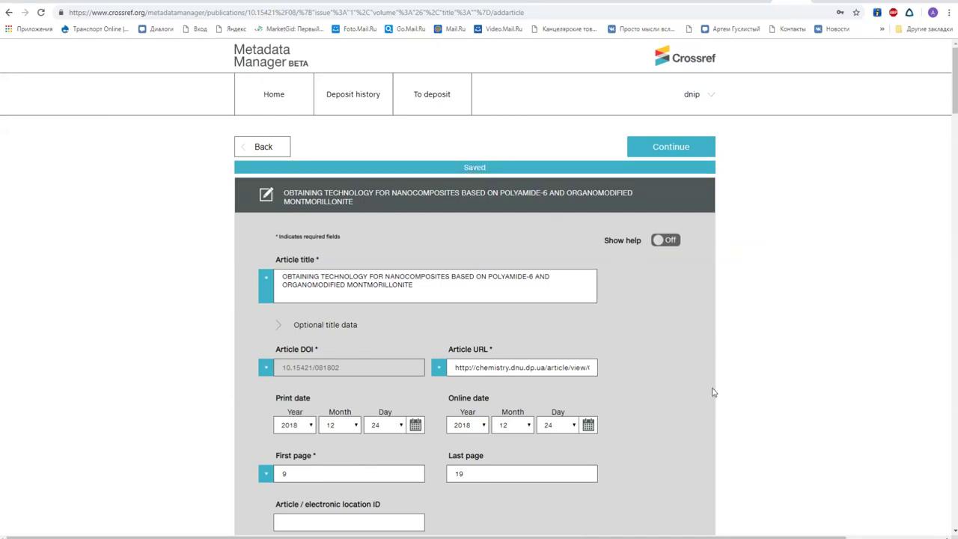
pyautogui.click(264, 148)
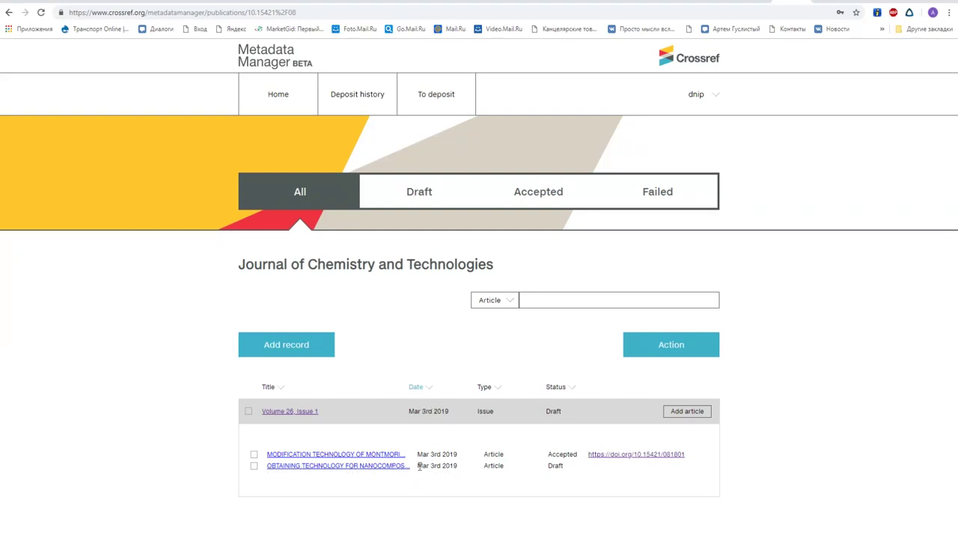
# - Compare the date, type and status of the issue and its two articles in the Journal of Chemistry and Technologies list
pyautogui.moveTo(420, 466); pyautogui.dragTo(452, 468)
pyautogui.click(498, 482)
pyautogui.moveTo(486, 465); pyautogui.dragTo(504, 466)
pyautogui.moveTo(479, 412); pyautogui.dragTo(495, 417)
pyautogui.moveTo(549, 454); pyautogui.dragTo(572, 454)
pyautogui.doubleClick(550, 467)
pyautogui.click(622, 487)
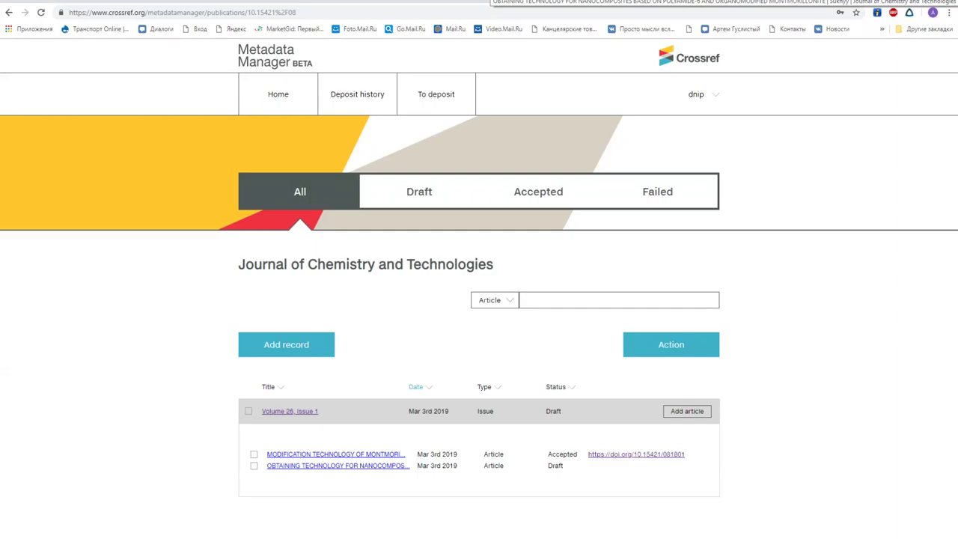
# - Test the DOI link 10.15421/081802 from the journal website's article page and return to Crossref Metadata Manager
pyautogui.click(524, 1)
pyautogui.moveTo(955, 355); pyautogui.dragTo(955, 90)
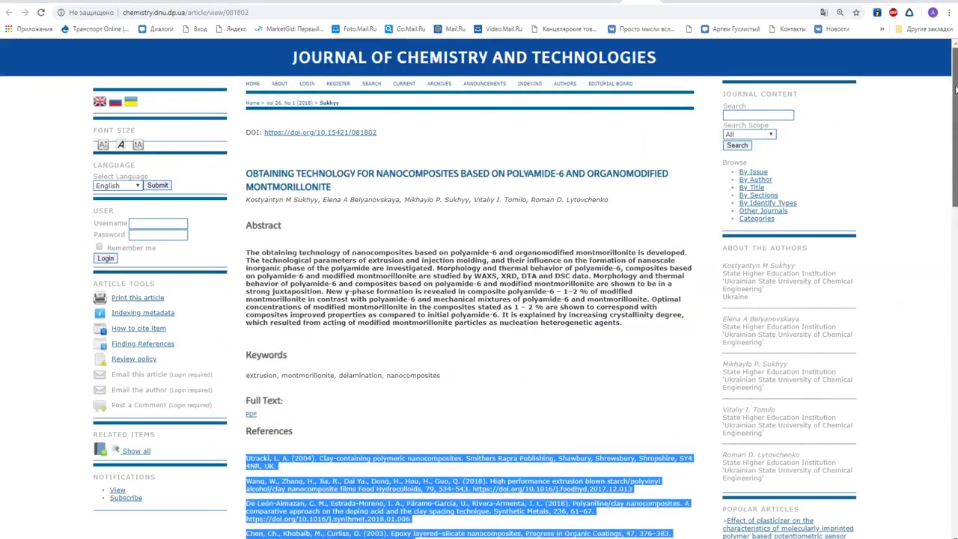
pyautogui.click(544, 214)
pyautogui.moveTo(262, 133); pyautogui.dragTo(365, 142)
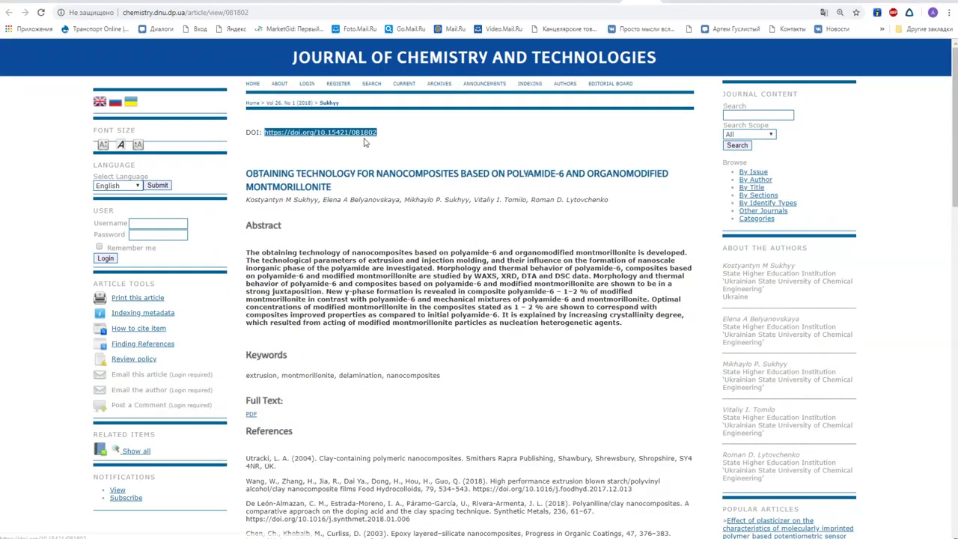
pyautogui.click(354, 136)
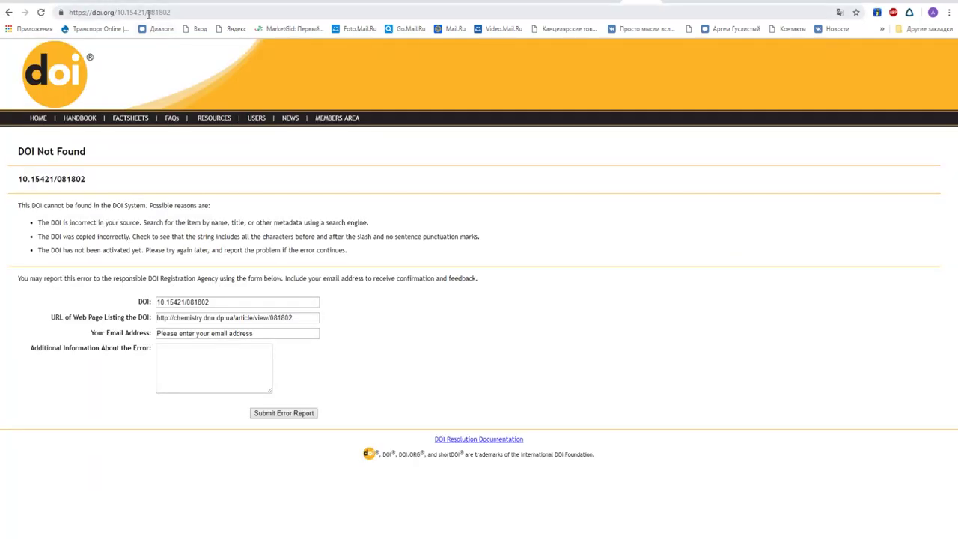
pyautogui.moveTo(147, 13); pyautogui.dragTo(173, 12)
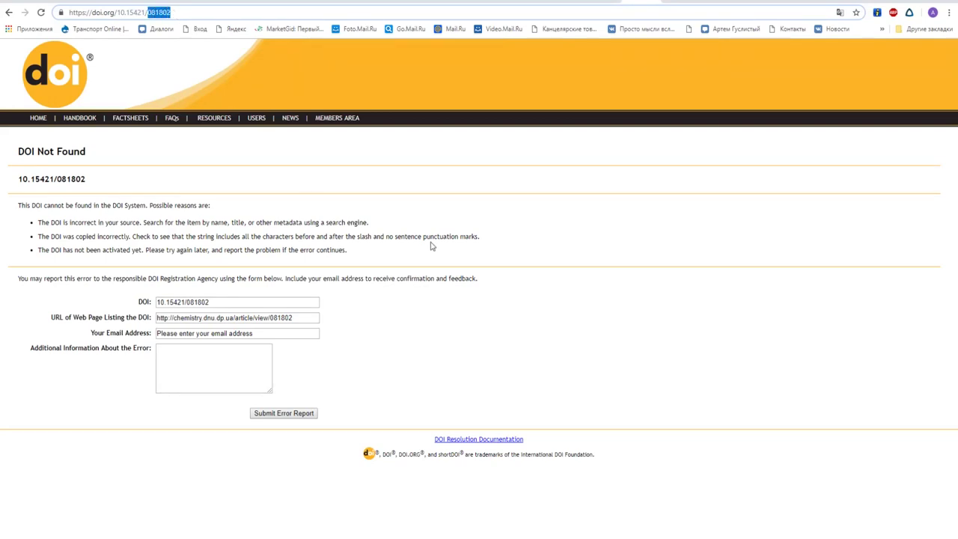
pyautogui.hotkey('alt', 'Left')
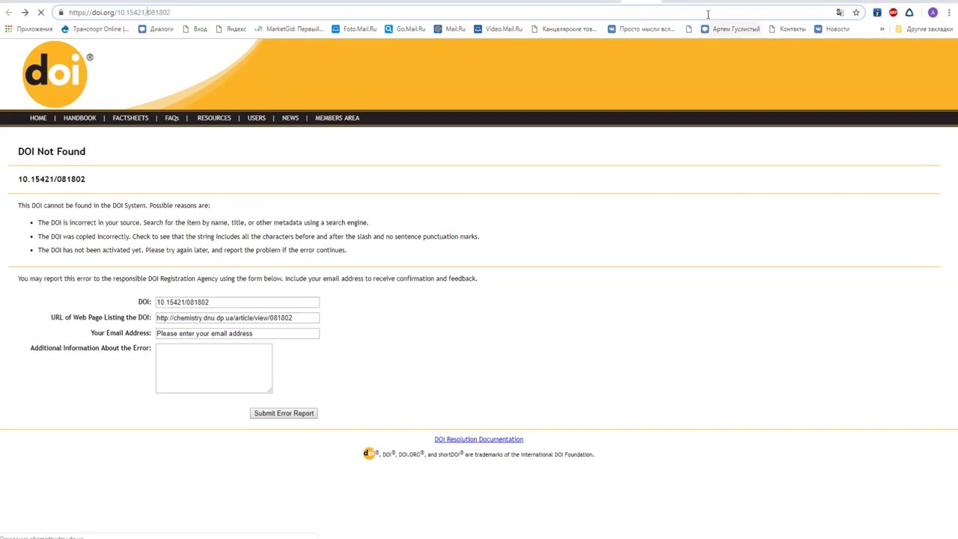
pyautogui.hotkey('ctrl', 'Tab')
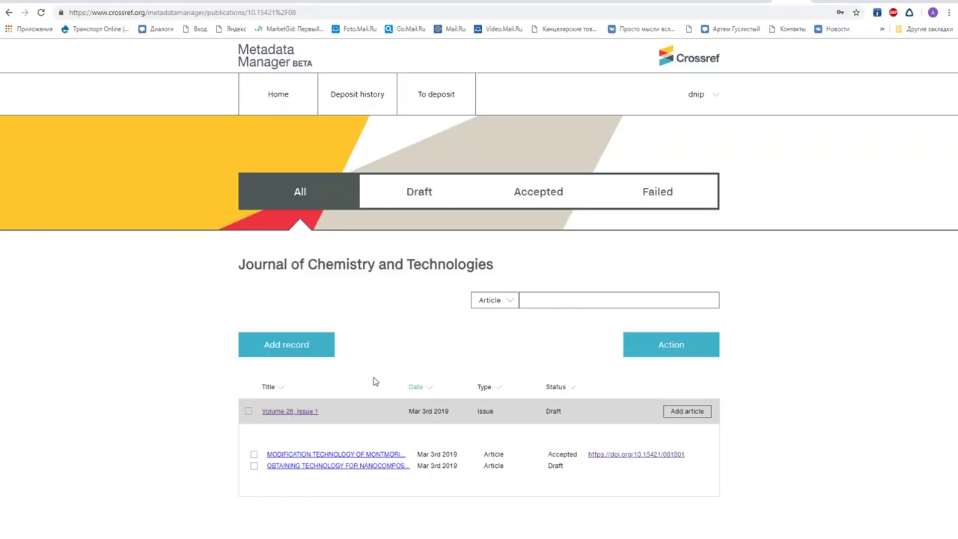
# - Select only the draft article on obtaining technology for nanocomposites in Volume 26, Issue 1 and add it to the deposit
pyautogui.click(253, 466)
pyautogui.click(254, 466)
pyautogui.click(248, 410)
pyautogui.click(254, 466)
pyautogui.click(695, 351)
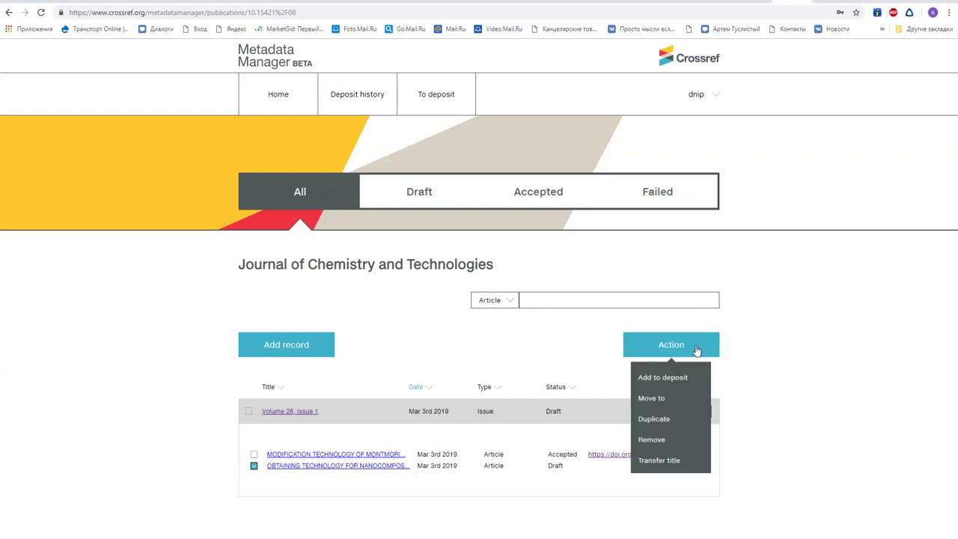
pyautogui.click(680, 382)
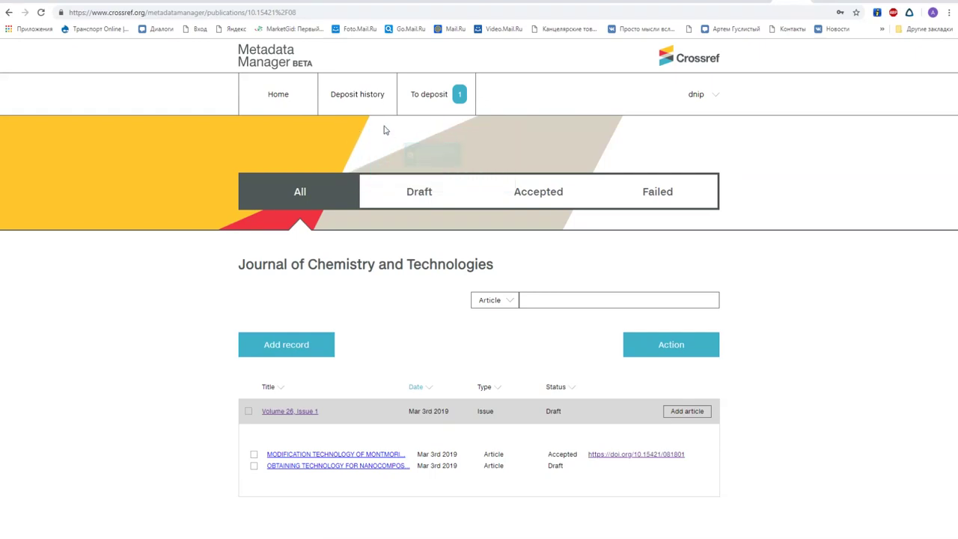
# - Deposit the queued article and check the accepted deposits, failed deposits and article title in the deposit result
pyautogui.click(439, 101)
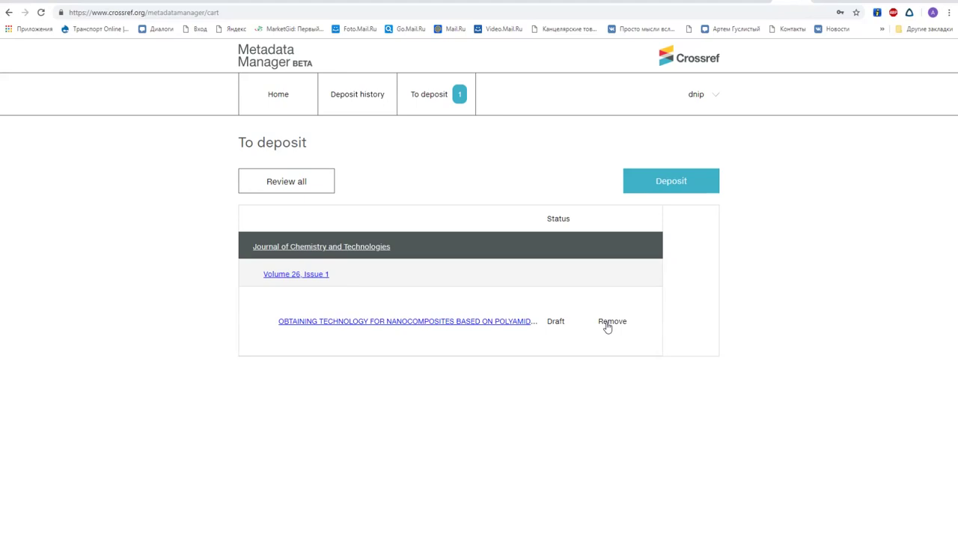
pyautogui.click(686, 189)
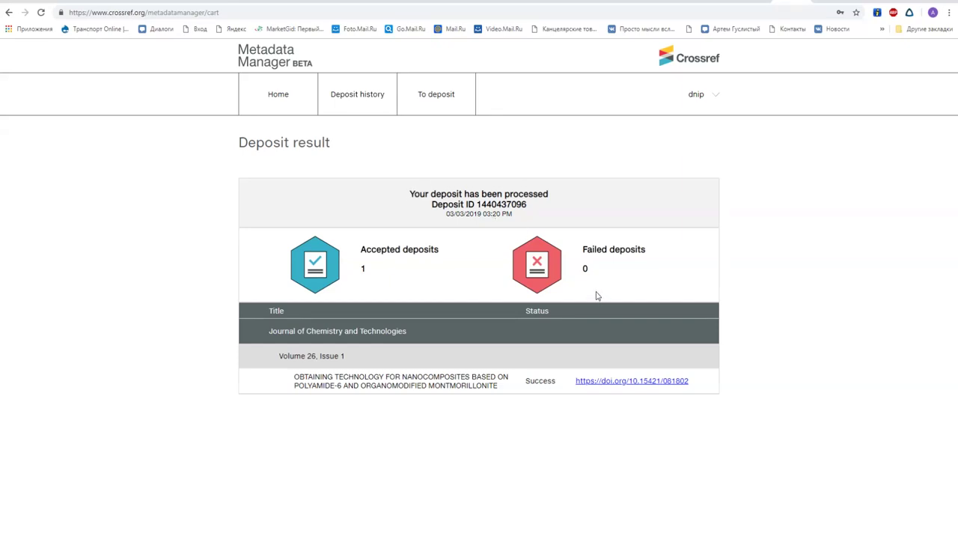
pyautogui.moveTo(377, 247); pyautogui.dragTo(443, 248)
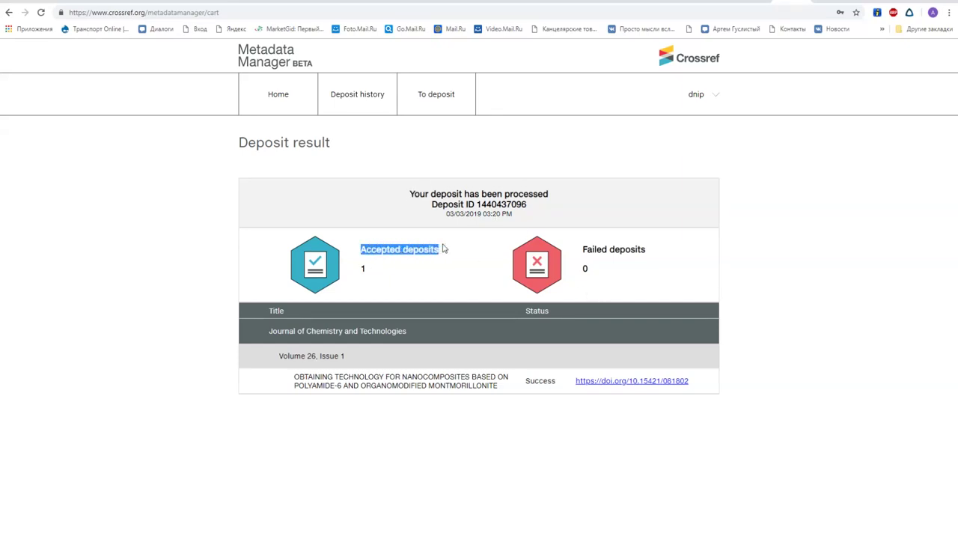
pyautogui.moveTo(360, 249); pyautogui.dragTo(361, 273)
pyautogui.moveTo(582, 249); pyautogui.dragTo(651, 259)
pyautogui.click(654, 257)
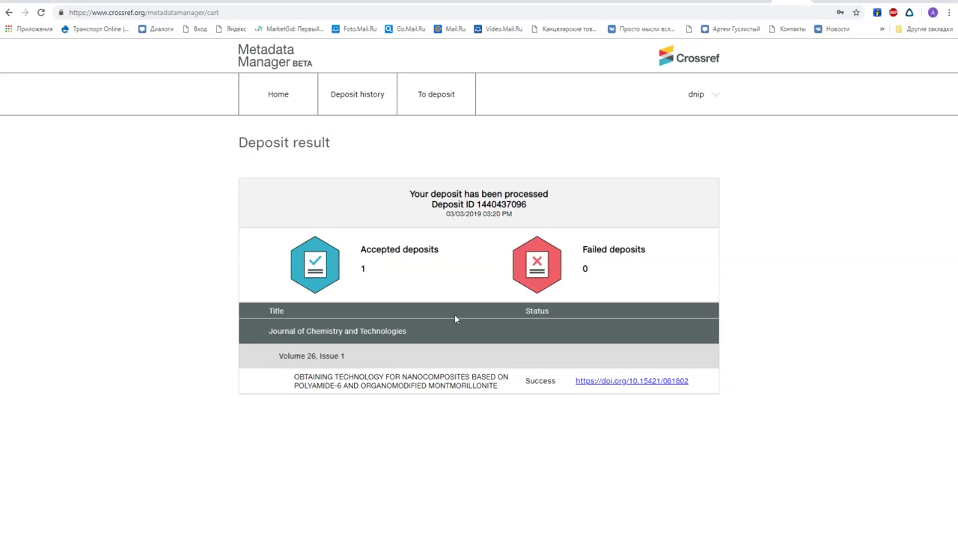
pyautogui.moveTo(295, 377); pyautogui.dragTo(500, 390)
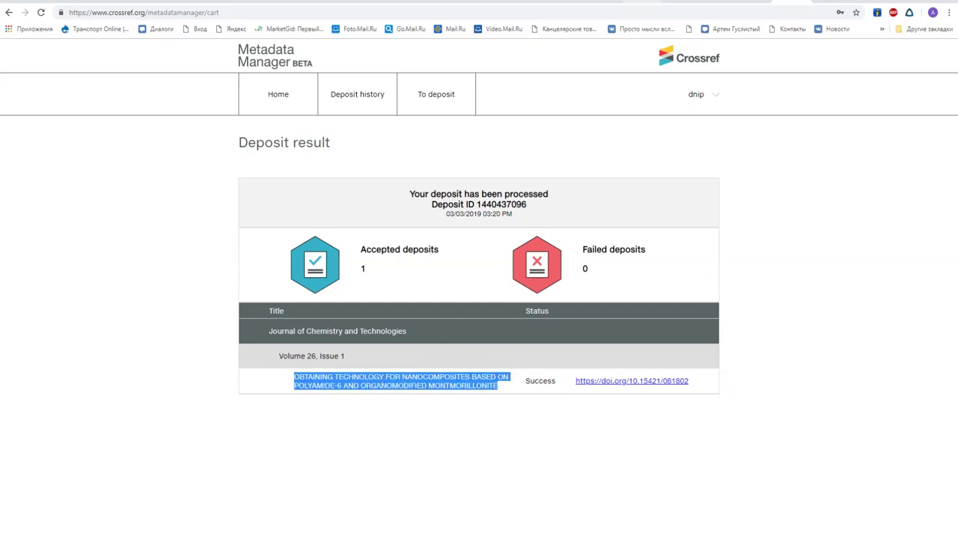
# - Retest the DOI link on the journal website, look over the article page it opens and return to the Crossref deposit result
pyautogui.click(642, 2)
pyautogui.click(402, 213)
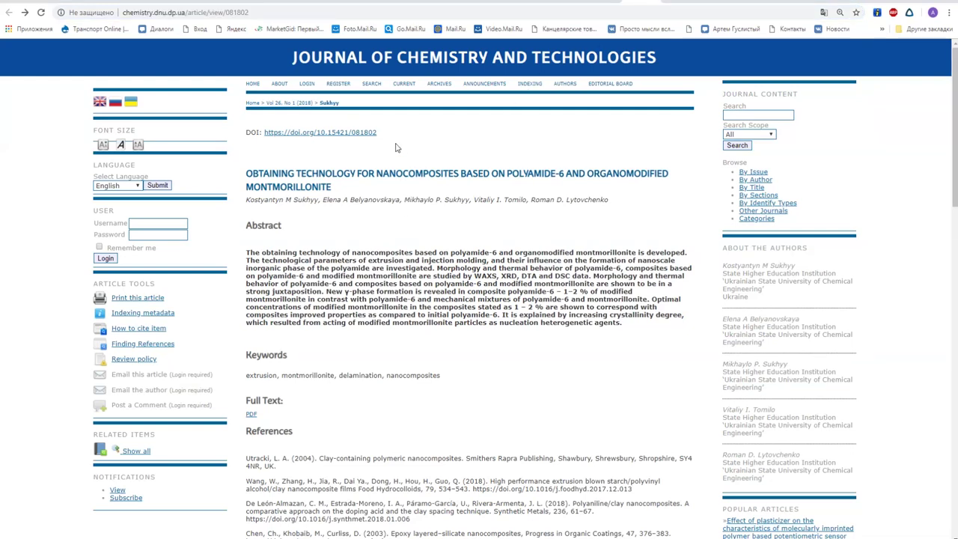
pyautogui.moveTo(260, 131); pyautogui.dragTo(372, 138)
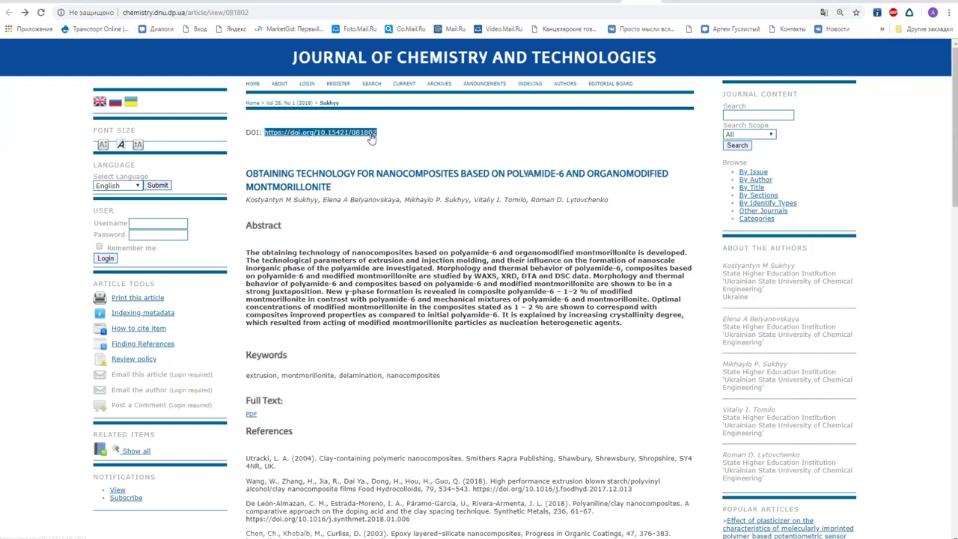
pyautogui.click(372, 137)
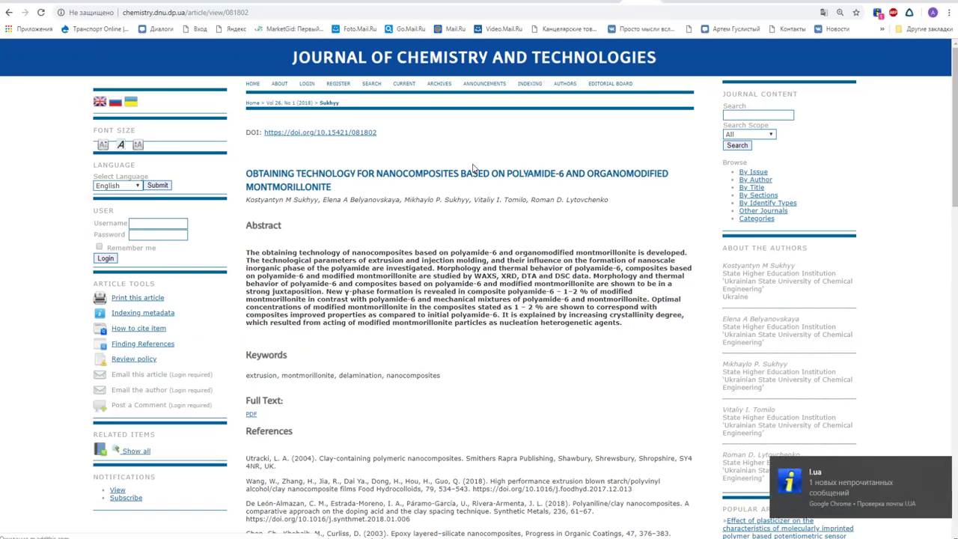
pyautogui.click(942, 469)
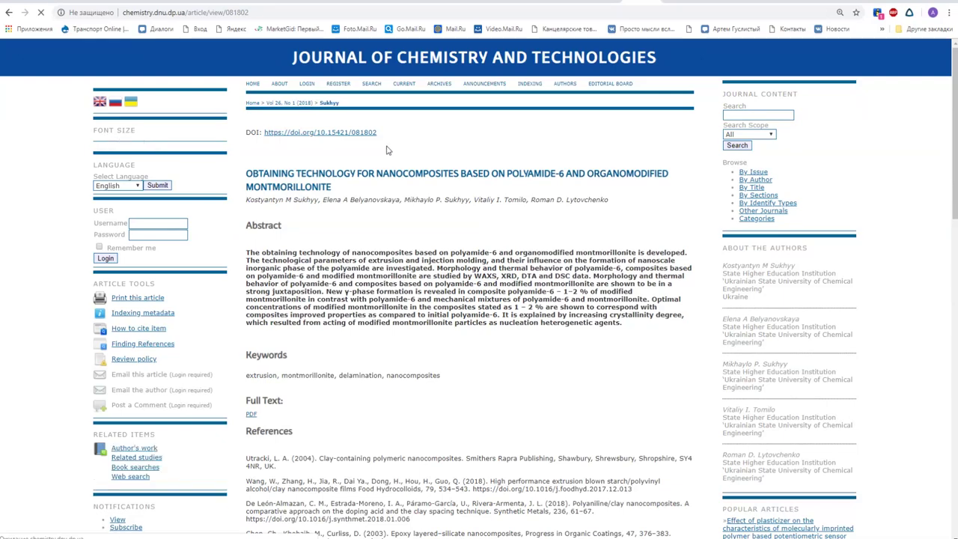
pyautogui.scroll(-1, 373, 202)
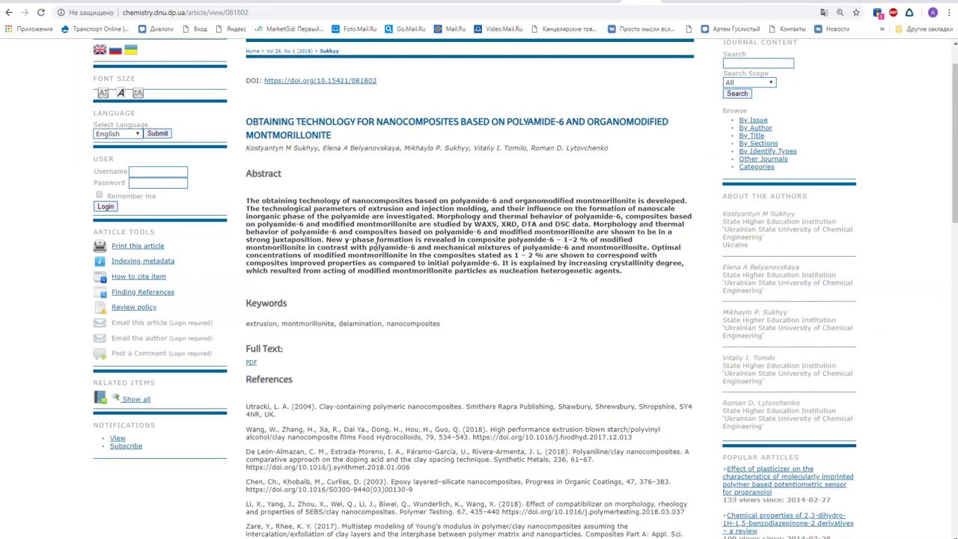
pyautogui.scroll(-1, 375, 247)
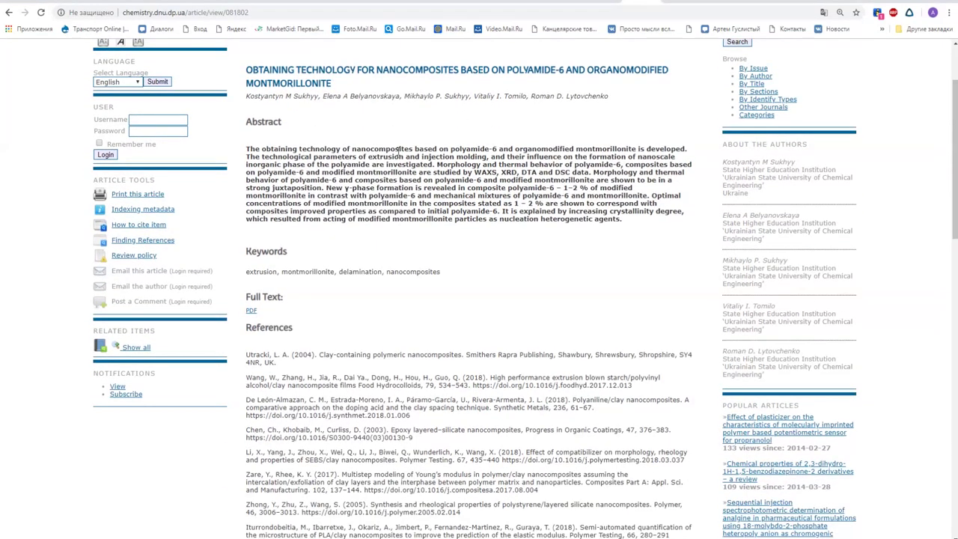
pyautogui.scroll(2, 401, 151)
pyautogui.scroll(-4, 404, 180)
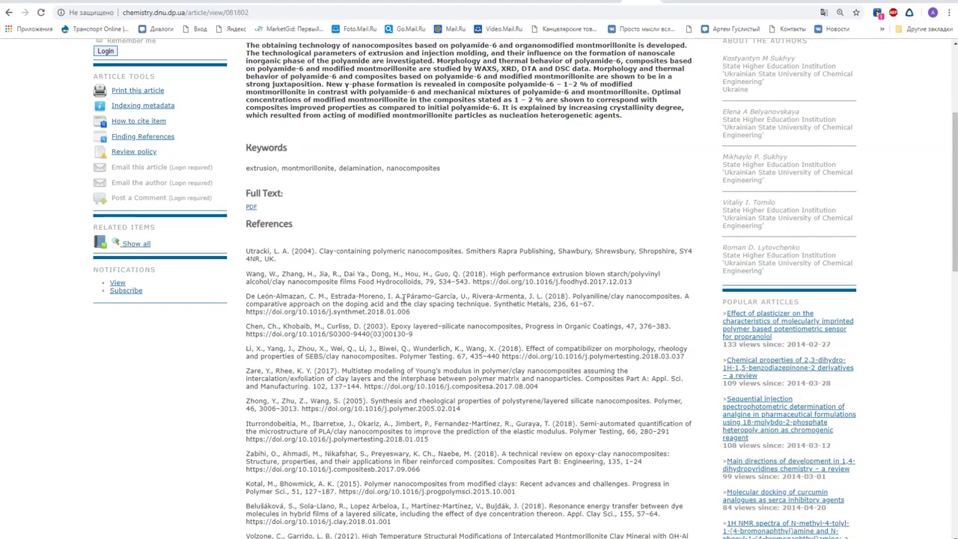
pyautogui.scroll(1, 404, 303)
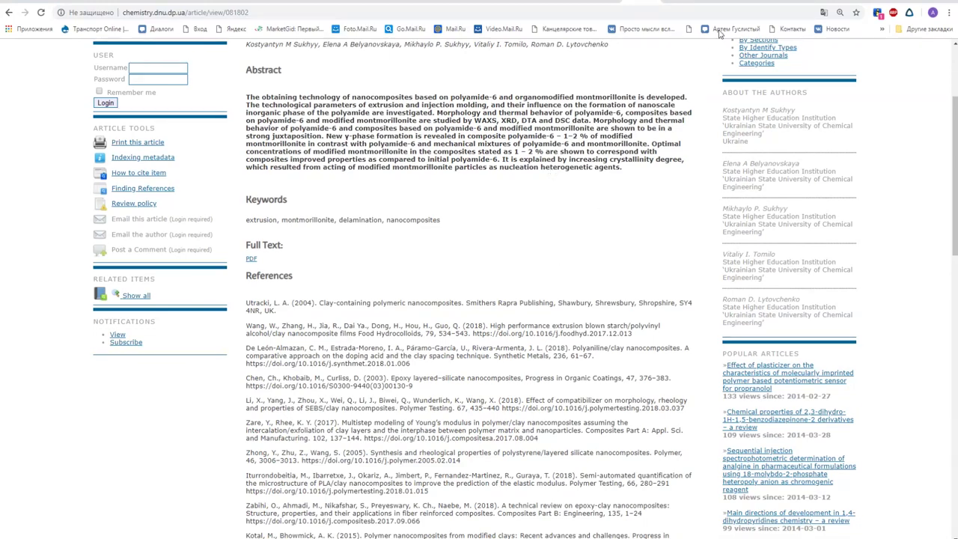
pyautogui.click(794, 4)
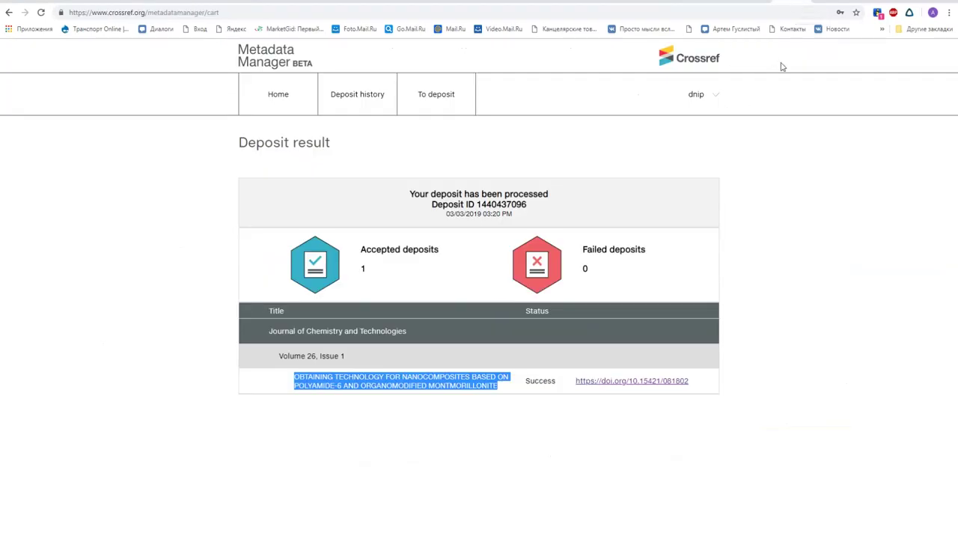